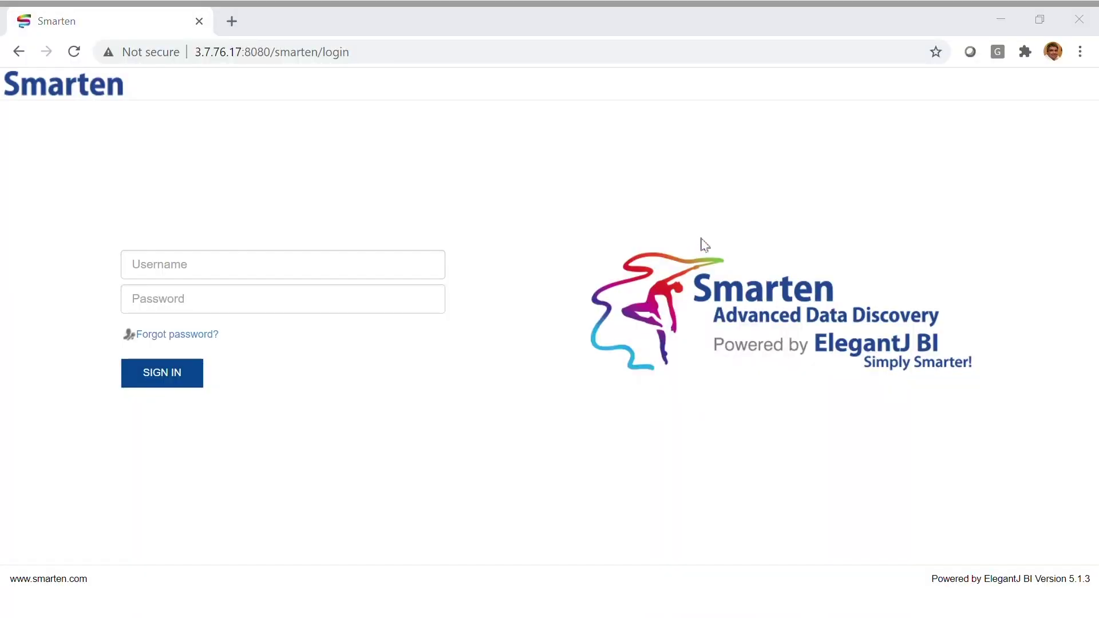
# Step: Sign in to Smarten with the account username and password
pyautogui.hotkey('alt', 'Tab')
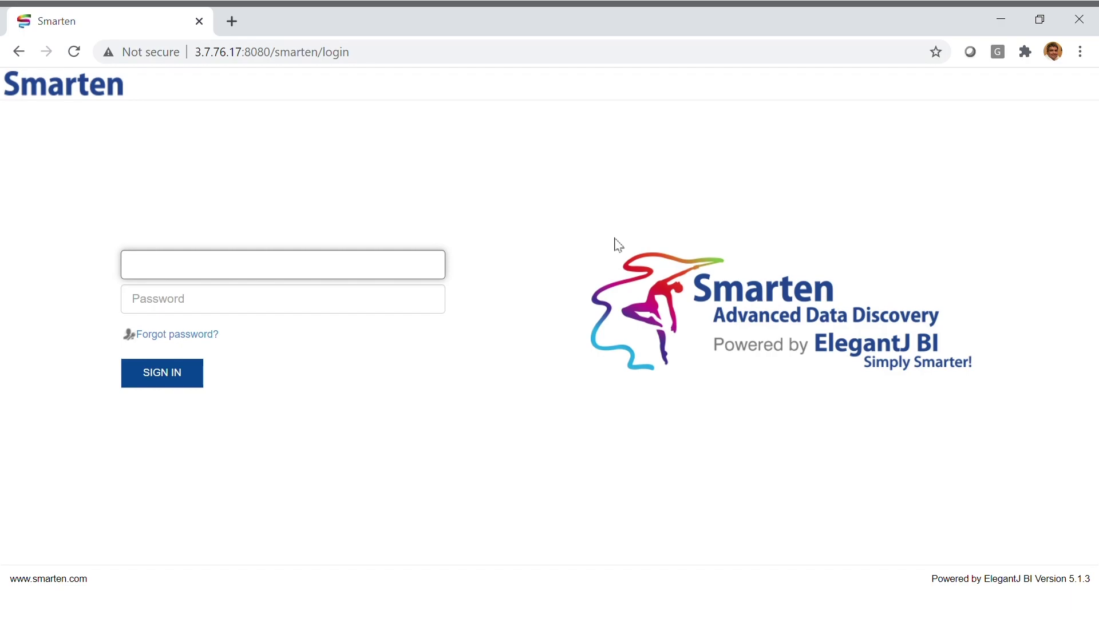
pyautogui.write('kartik')
pyautogui.press('Tab')
pyautogui.write('*****')
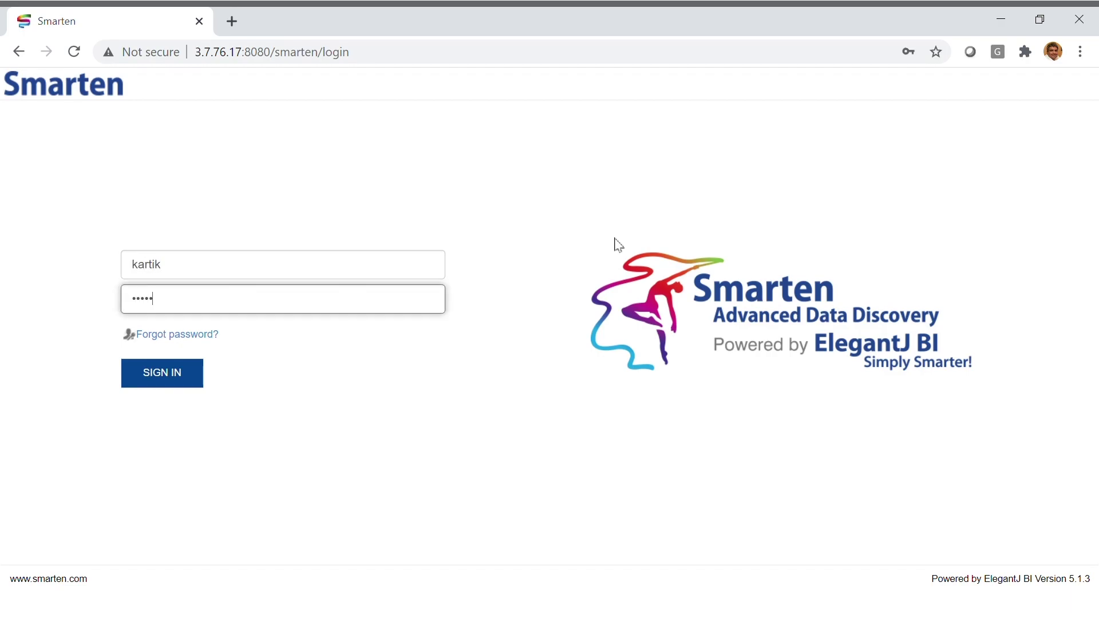
pyautogui.write('*')
pyautogui.click(190, 380)
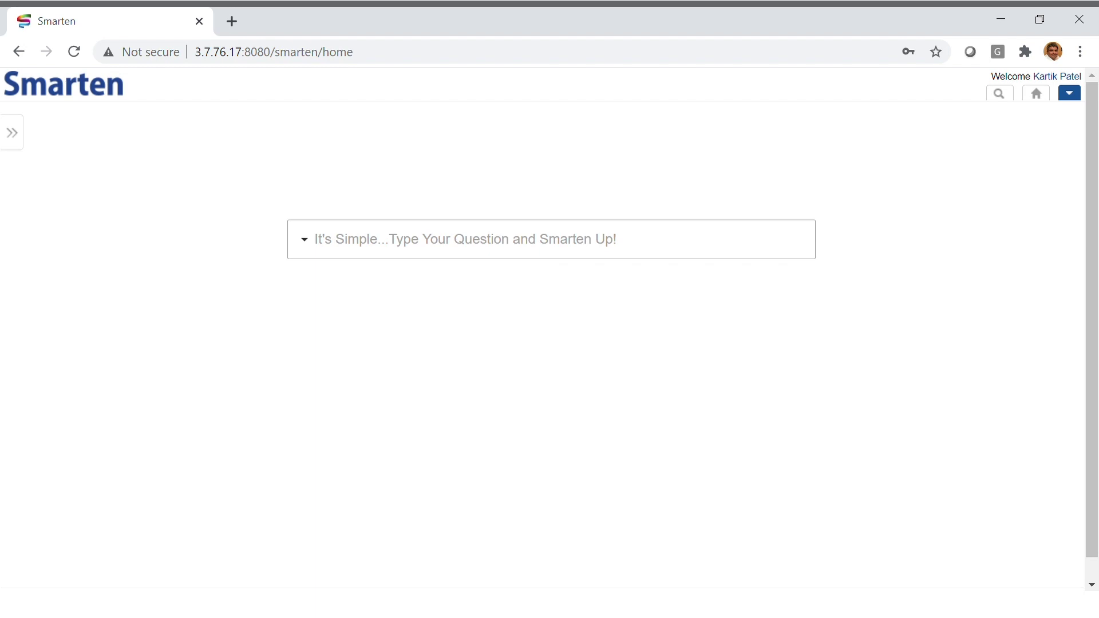
# Step: Ask 'states' to get a US map of gross sales totalling 219.28M
pyautogui.click(316, 240)
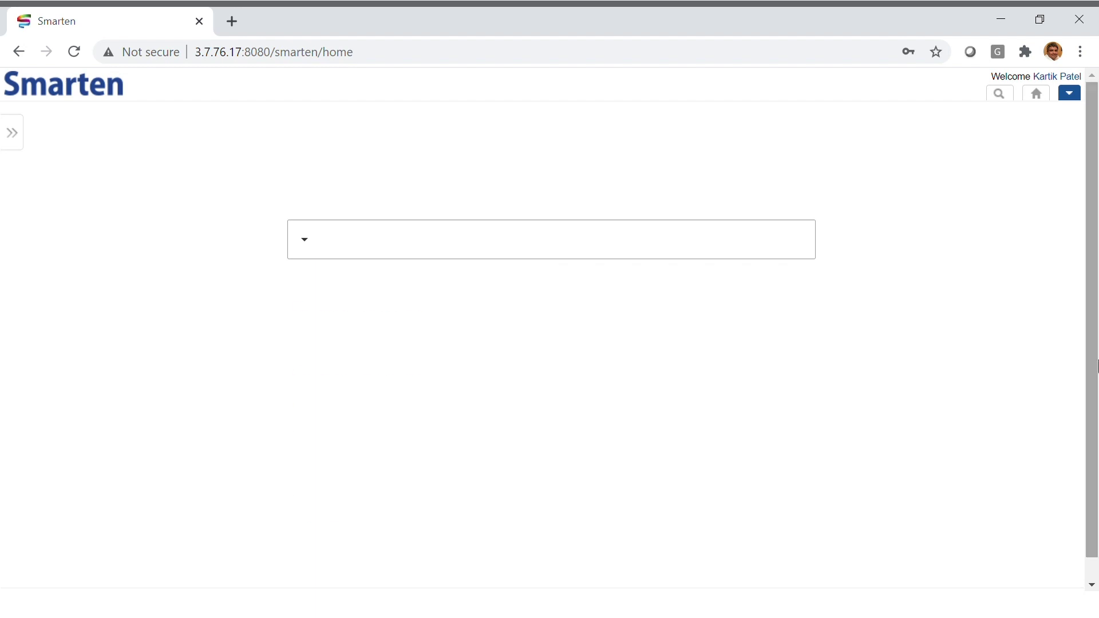
pyautogui.write('states')
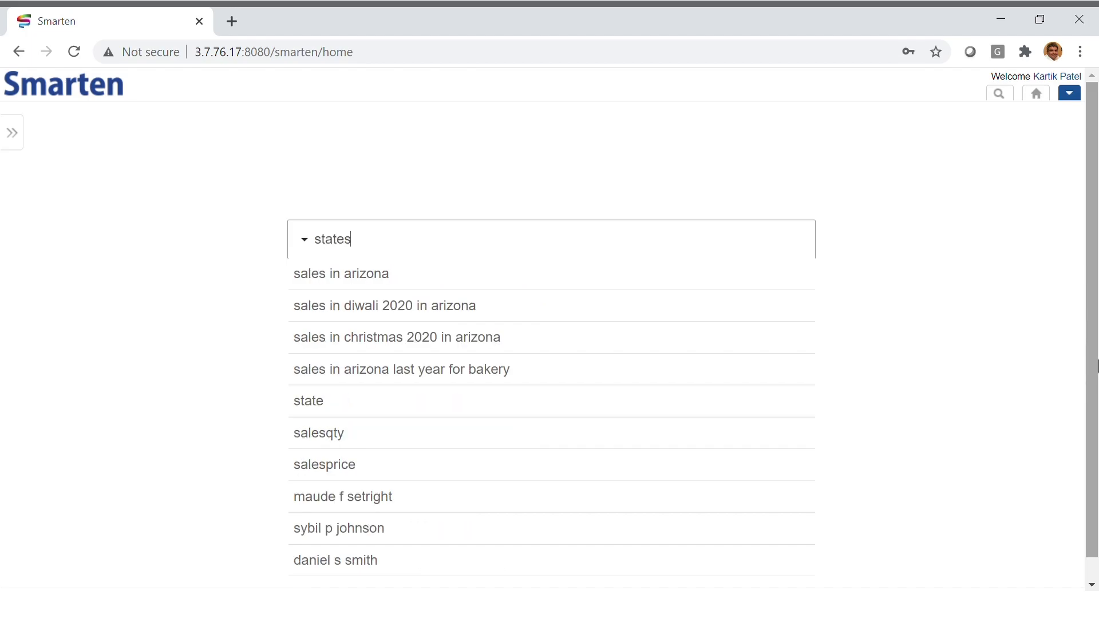
pyautogui.press('Return')
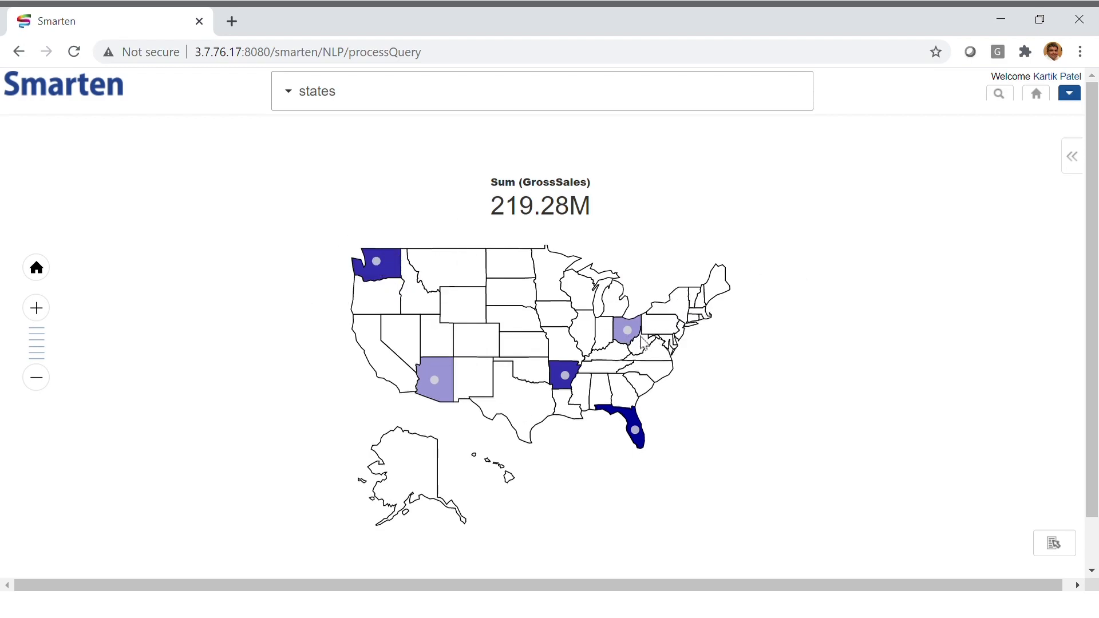
# Step: Ask 'sales in arizona last year for bakery' (1.62M) and view its interpretation in the Explainer
pyautogui.hotkey('ctrl', 'a')
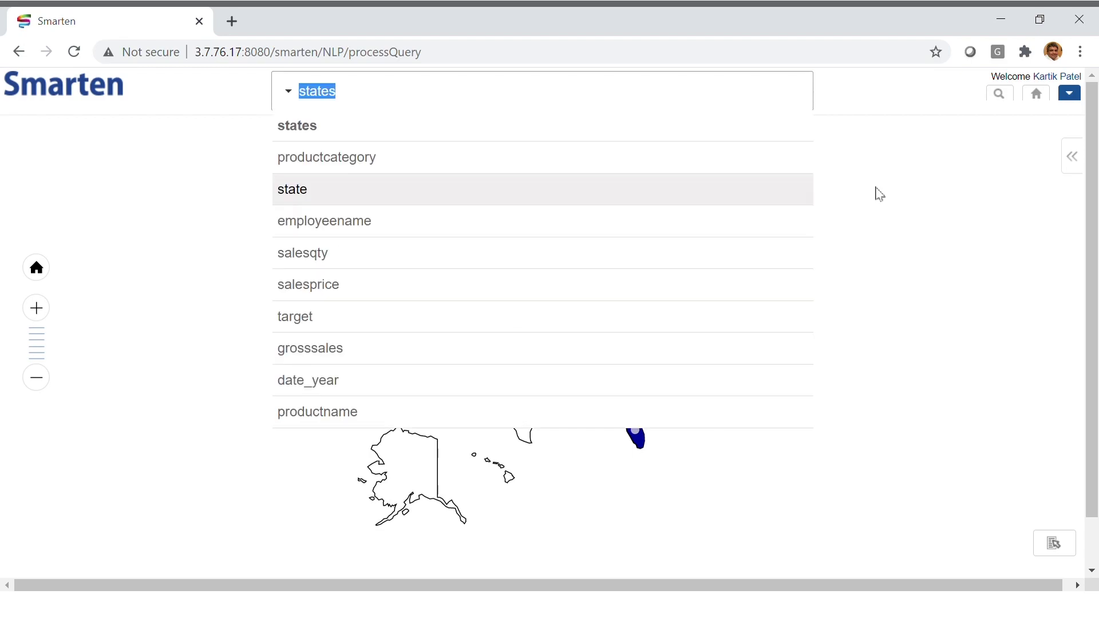
pyautogui.write('sales in ari')
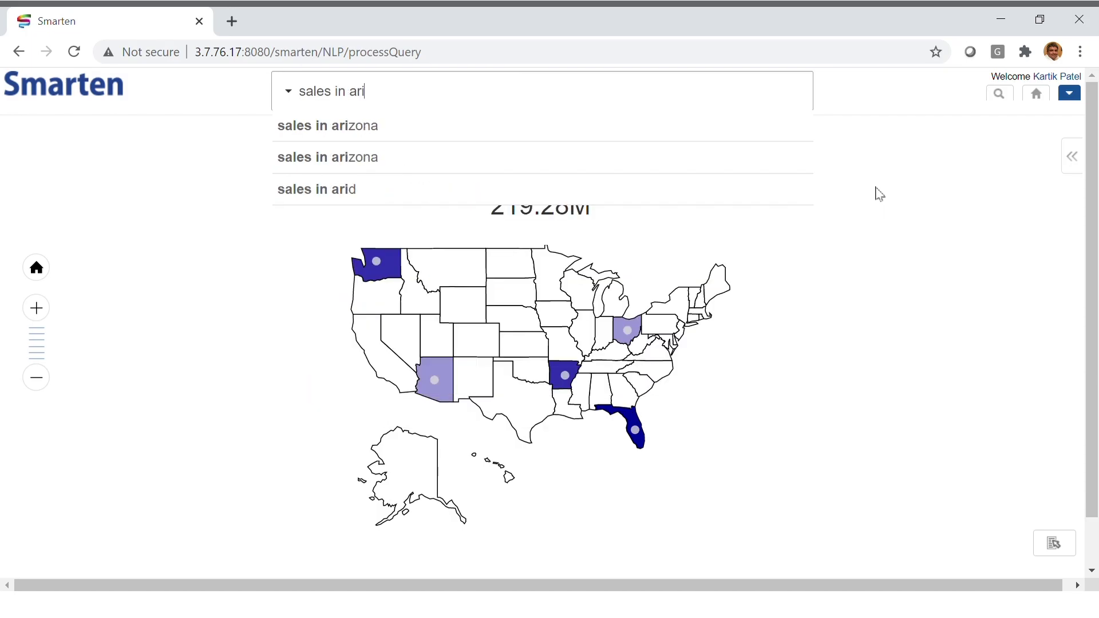
pyautogui.write('zona last year')
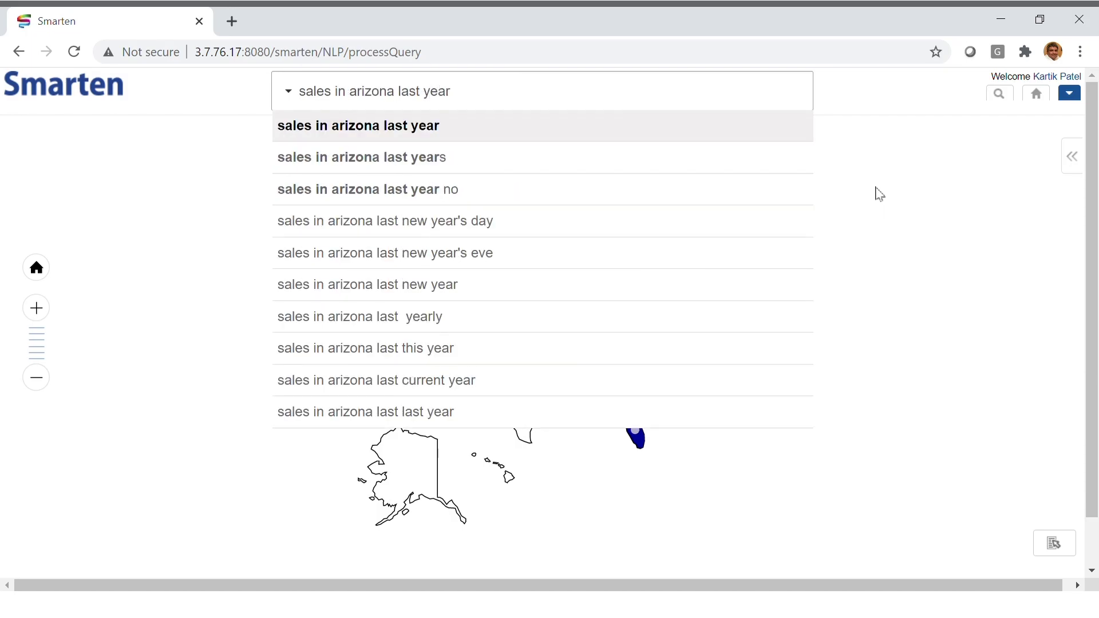
pyautogui.write(' for bakery')
pyautogui.press('Return')
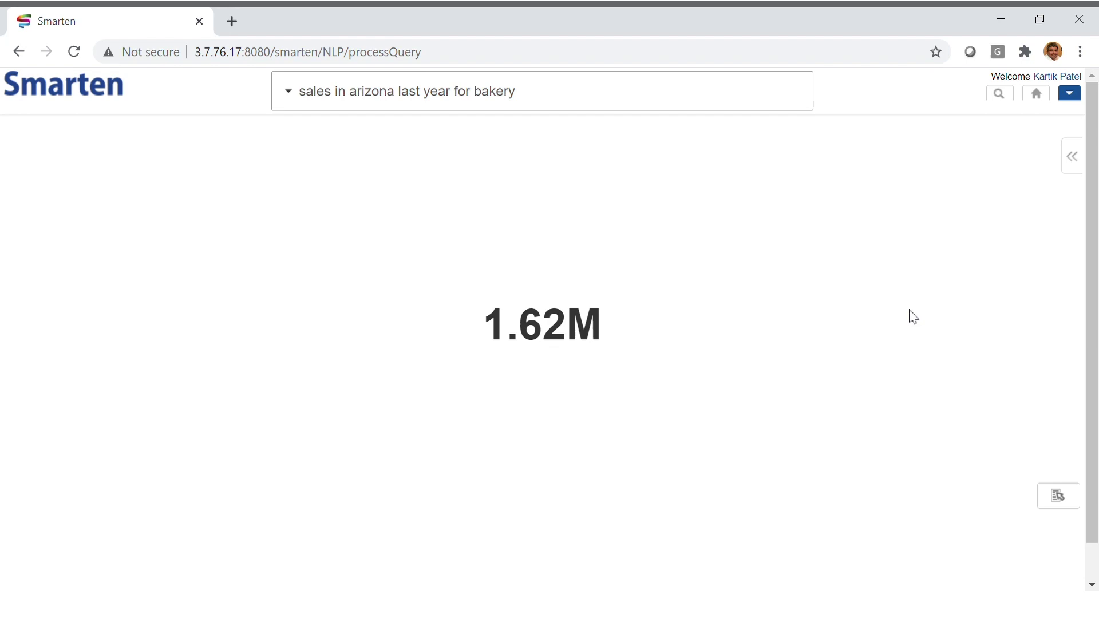
pyautogui.click(1078, 167)
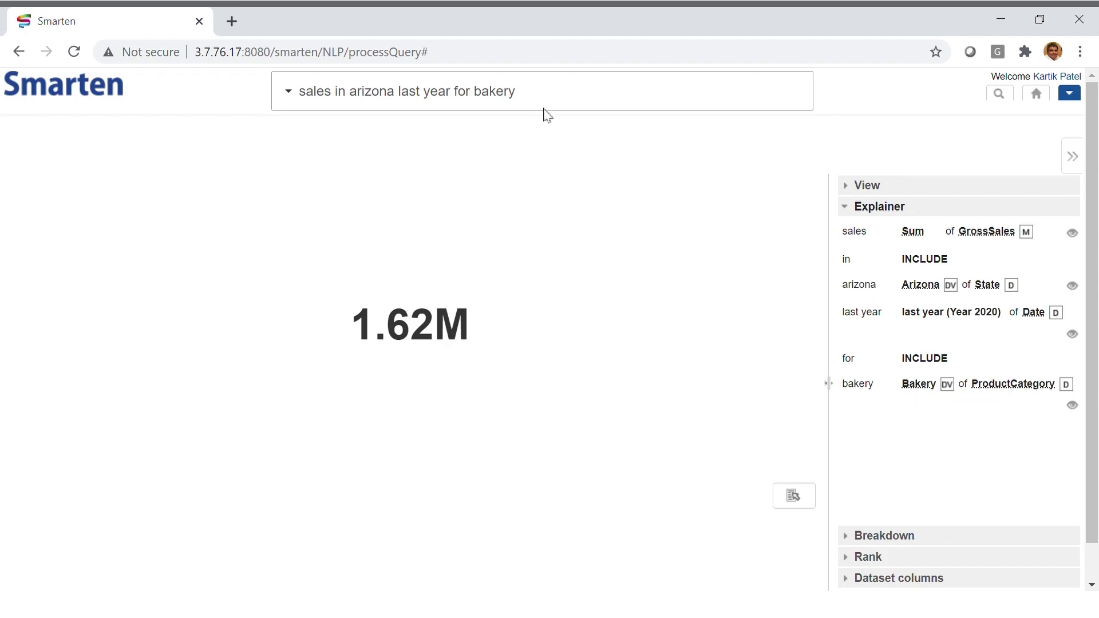
pyautogui.moveTo(544, 109); pyautogui.dragTo(299, 93)
# Step: Ask 'sales in christmas 2020 in arizona' (222.92K) and view its interpretation
pyautogui.write('sal')
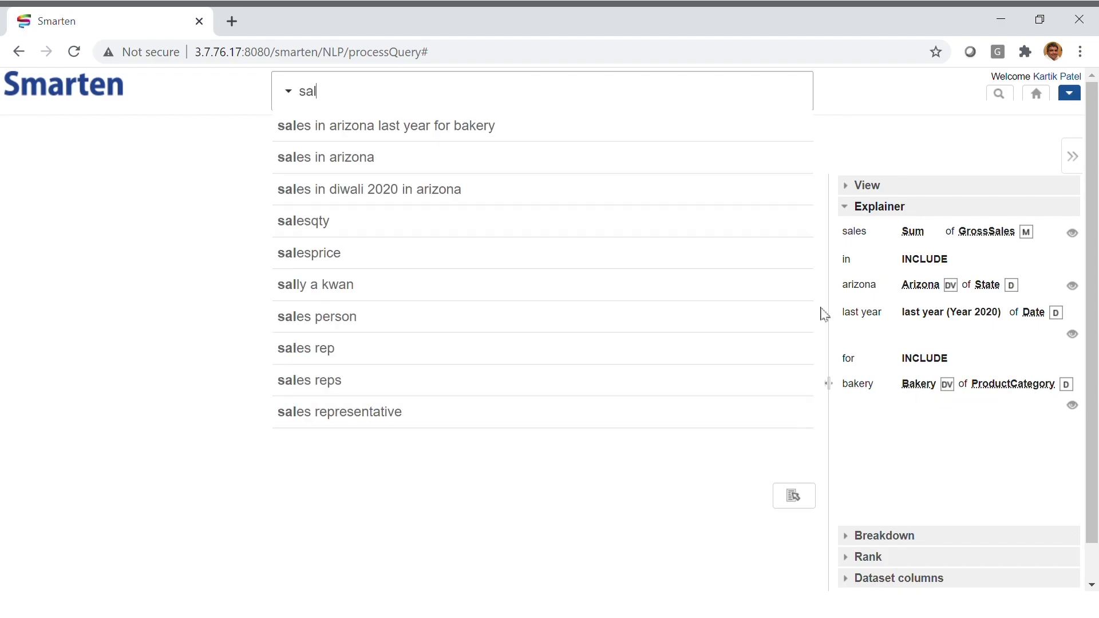
pyautogui.write('es in c')
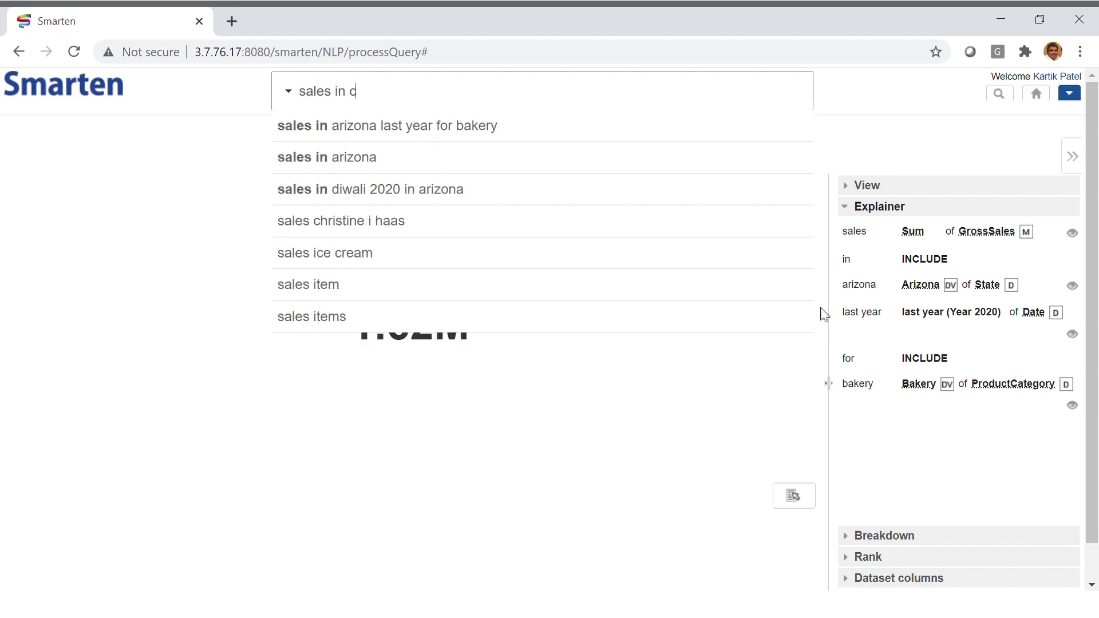
pyautogui.write('hristmas 2')
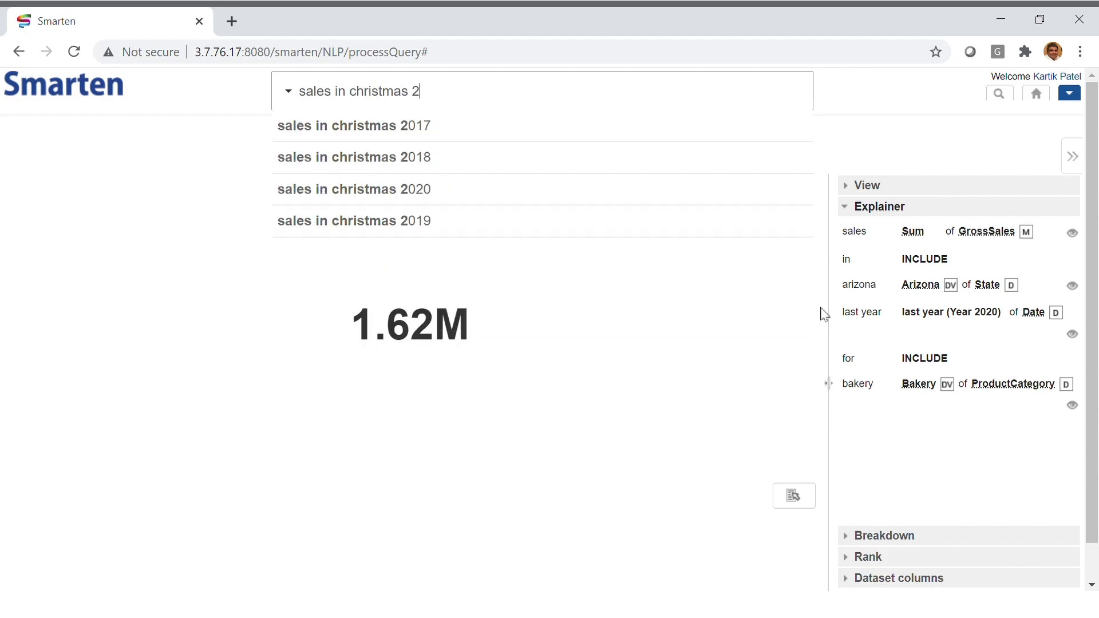
pyautogui.write('020 in arizona')
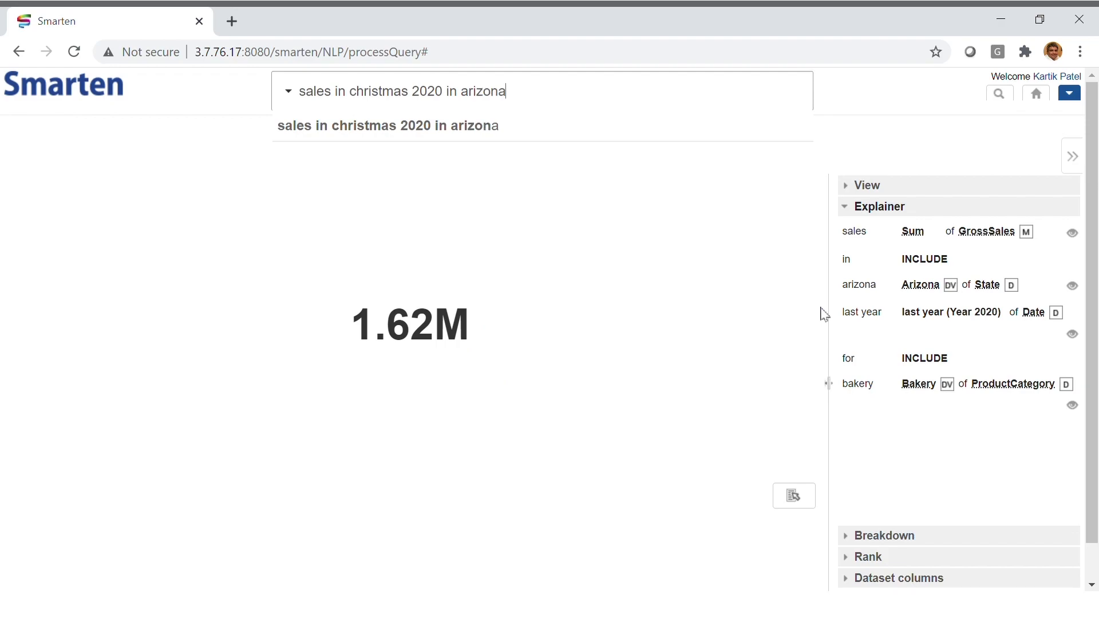
pyautogui.press('Return')
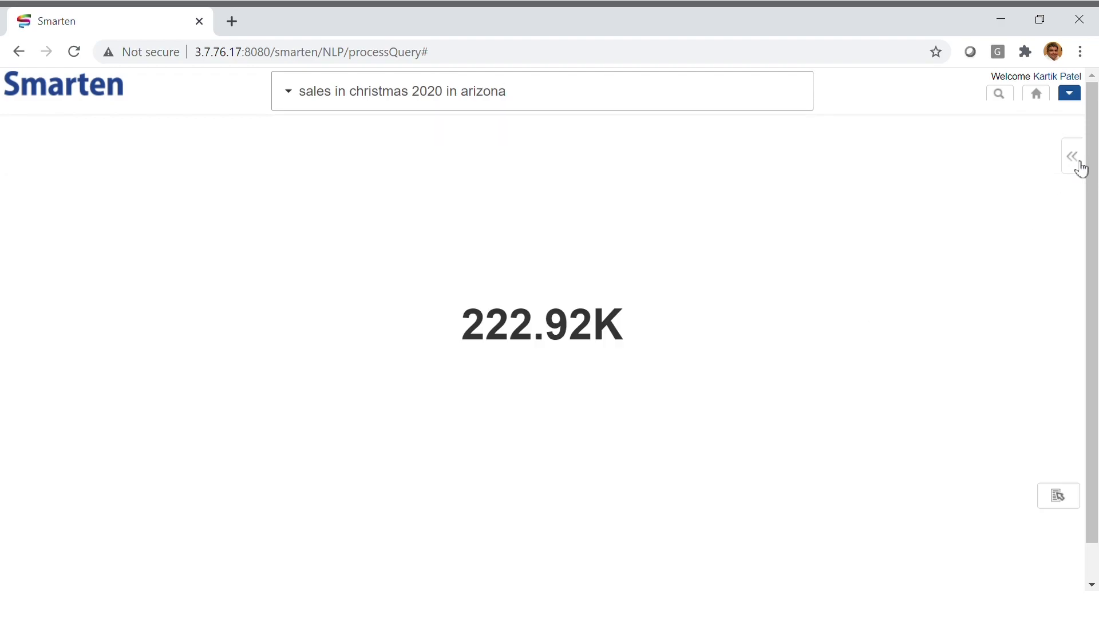
pyautogui.click(1085, 164)
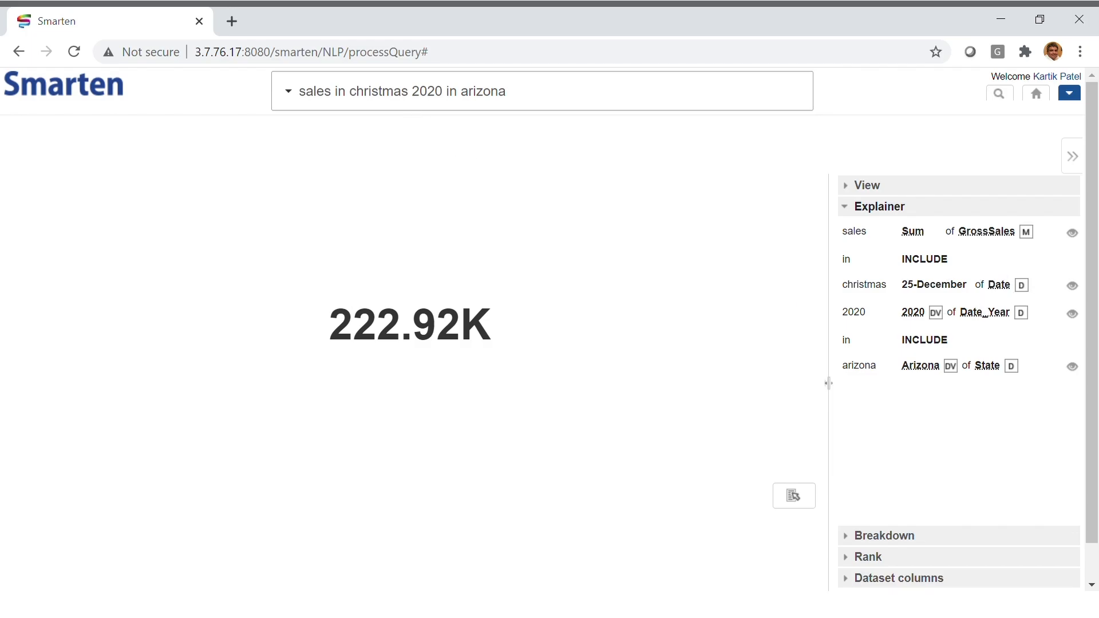
# Step: Change the question to Diwali 2020 (345.91K) and view how diwali was interpreted
pyautogui.moveTo(349, 91); pyautogui.dragTo(409, 91)
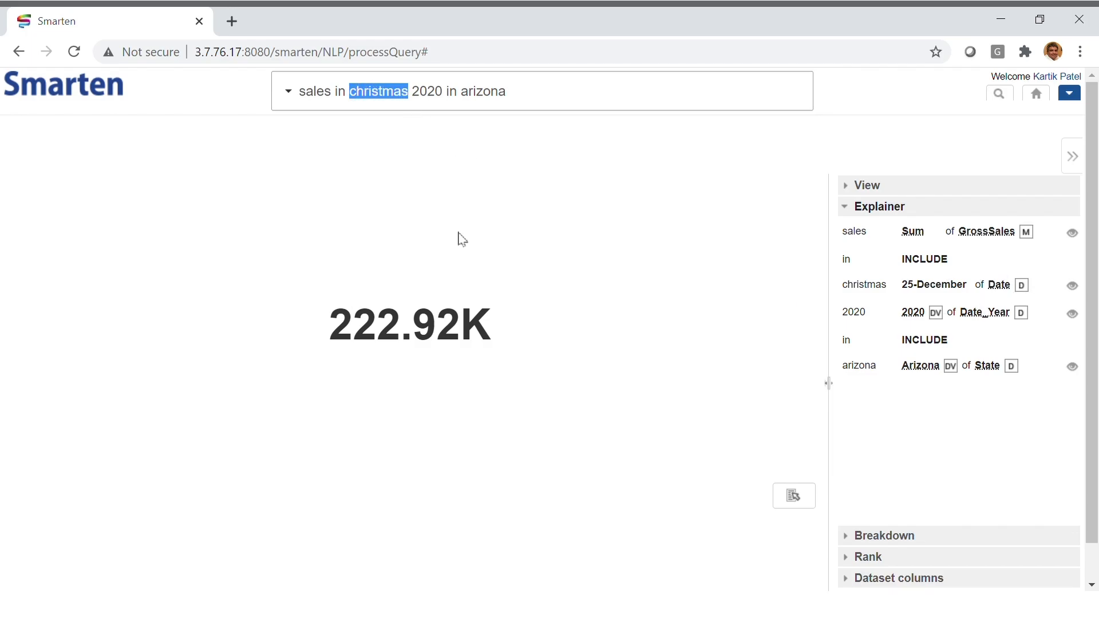
pyautogui.write('diwali')
pyautogui.press('Return')
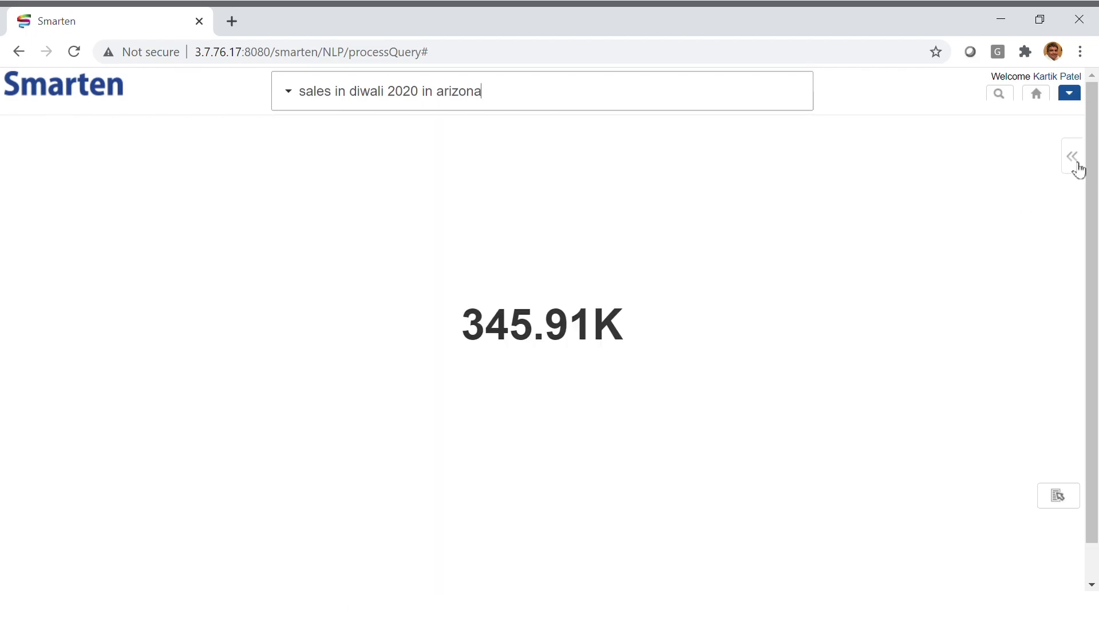
pyautogui.click(1072, 158)
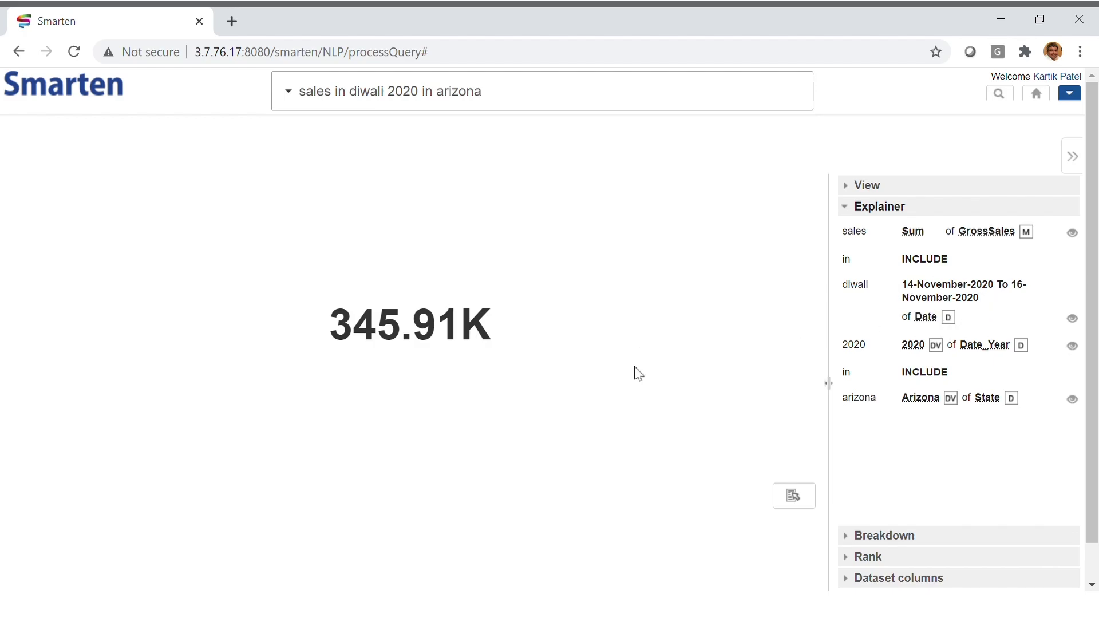
# Step: Ask 'sales in arizona' to get total sales of 25.11M and open its details
pyautogui.write('sales ')
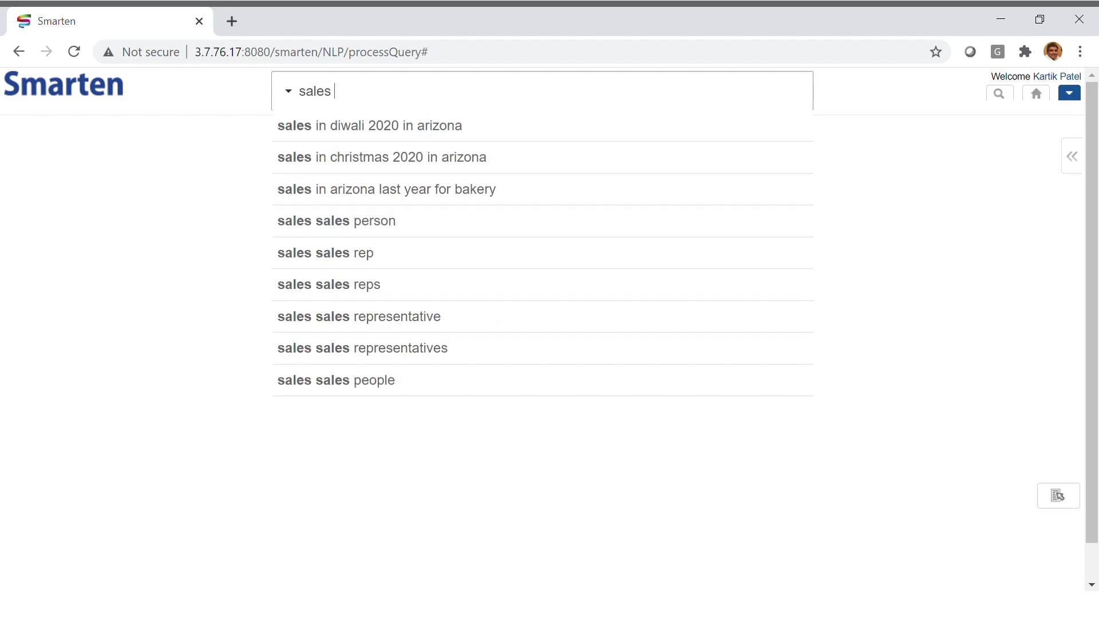
pyautogui.write('in arizona')
pyautogui.press('Return')
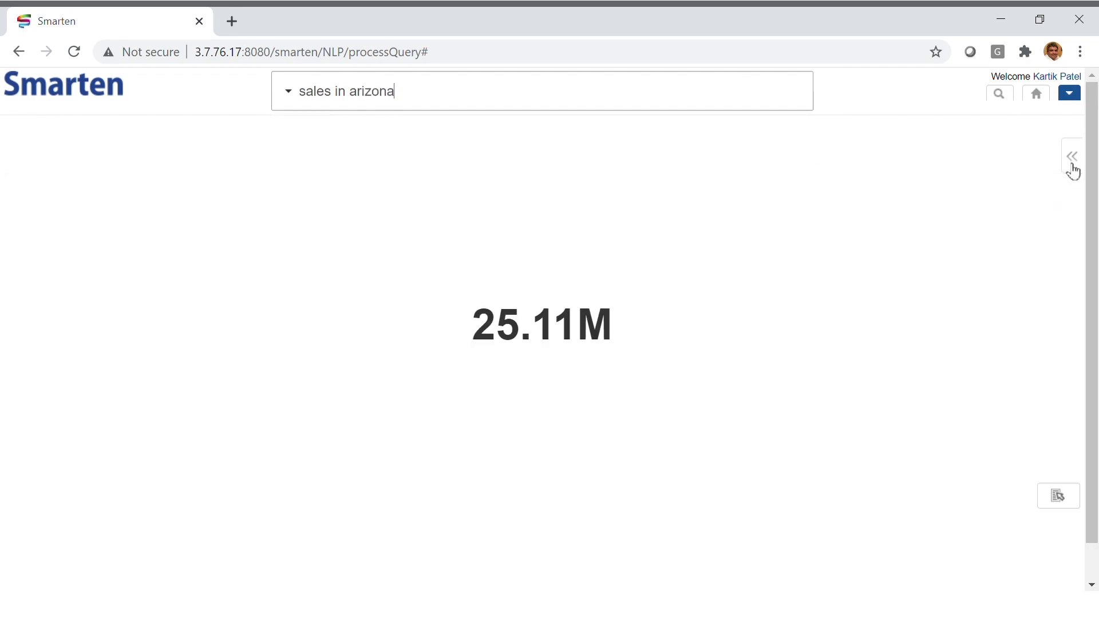
pyautogui.click(1071, 163)
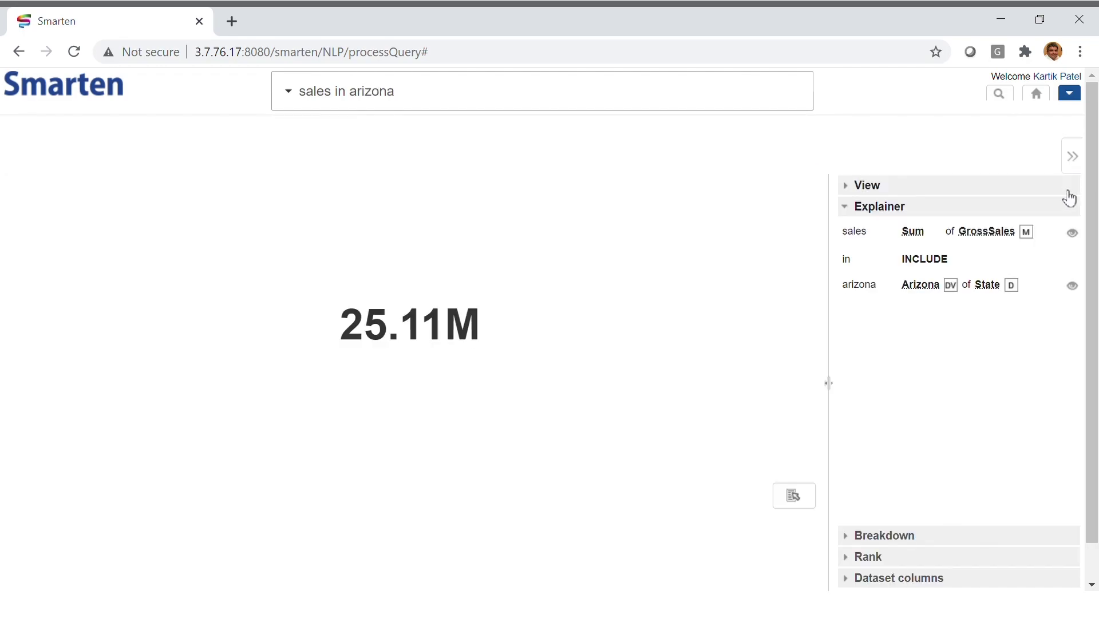
# Step: Break the result down by Date_Year and ProductCategory, shown as a chord chart
pyautogui.click(924, 538)
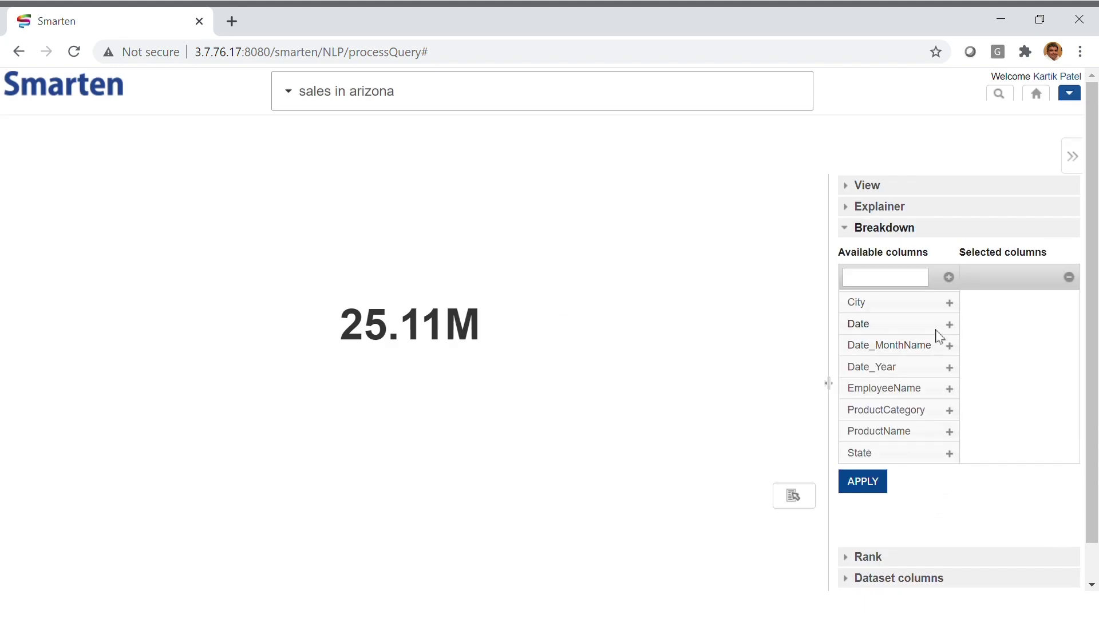
pyautogui.click(948, 367)
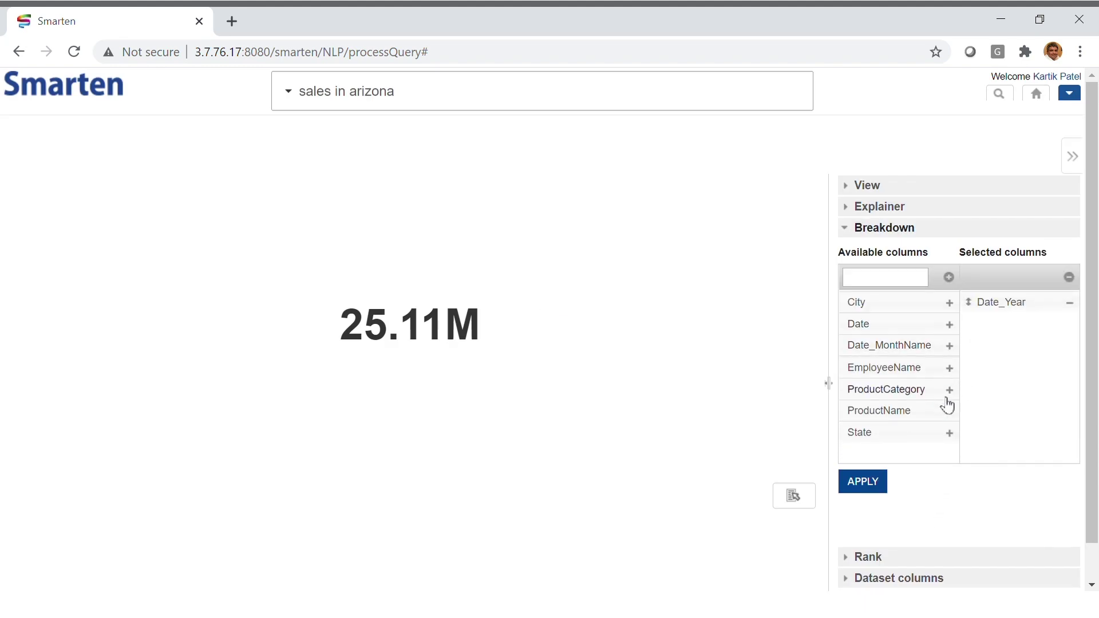
pyautogui.click(864, 482)
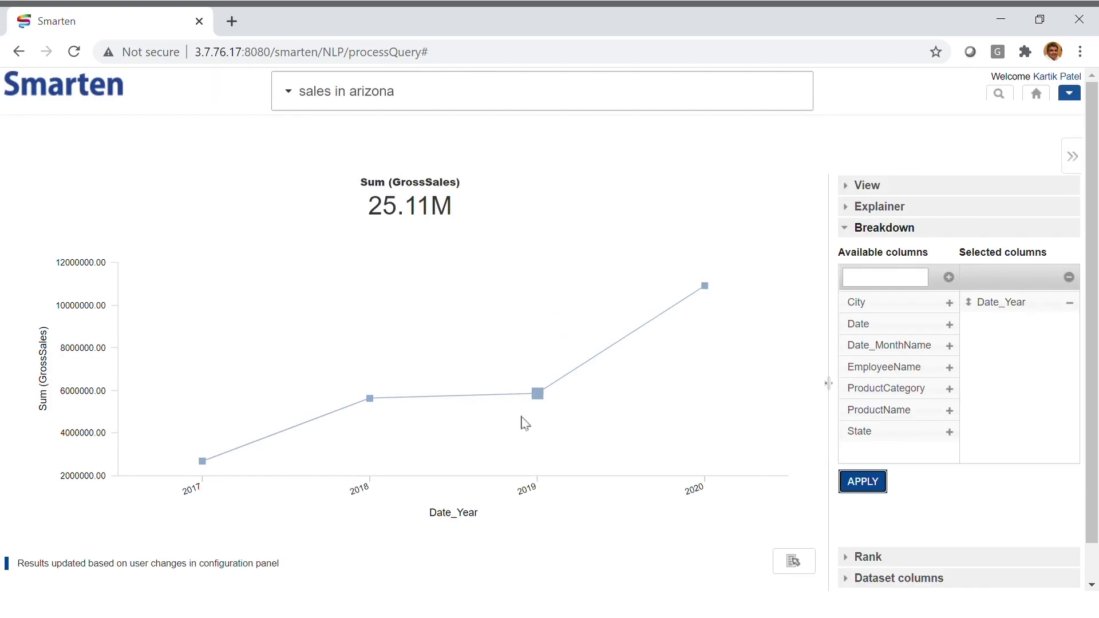
pyautogui.click(952, 389)
pyautogui.click(869, 484)
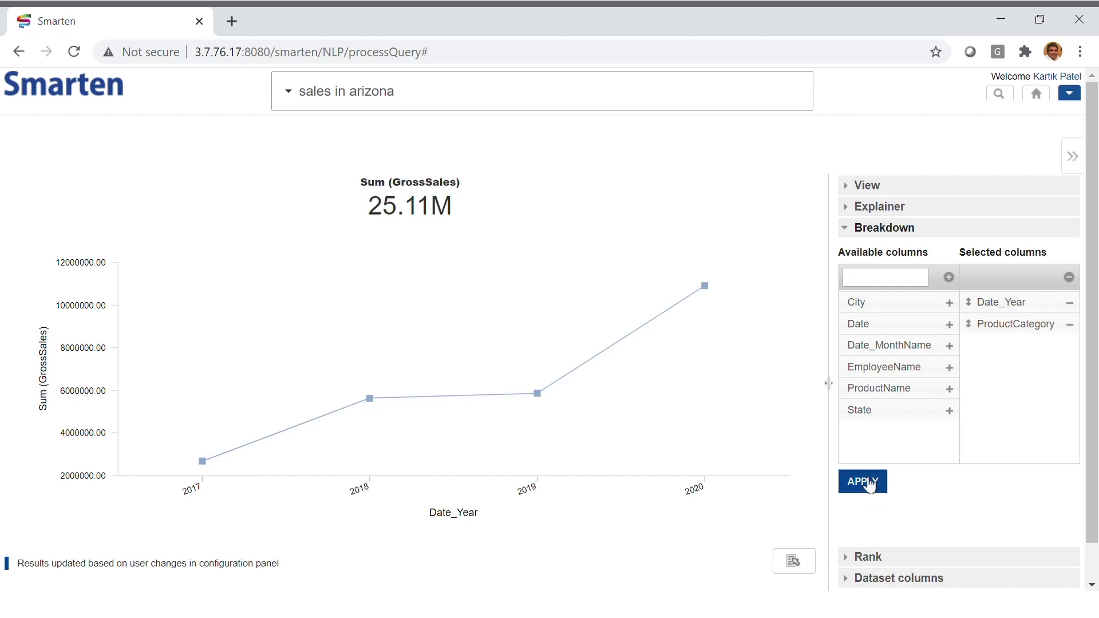
pyautogui.moveTo(473, 336)
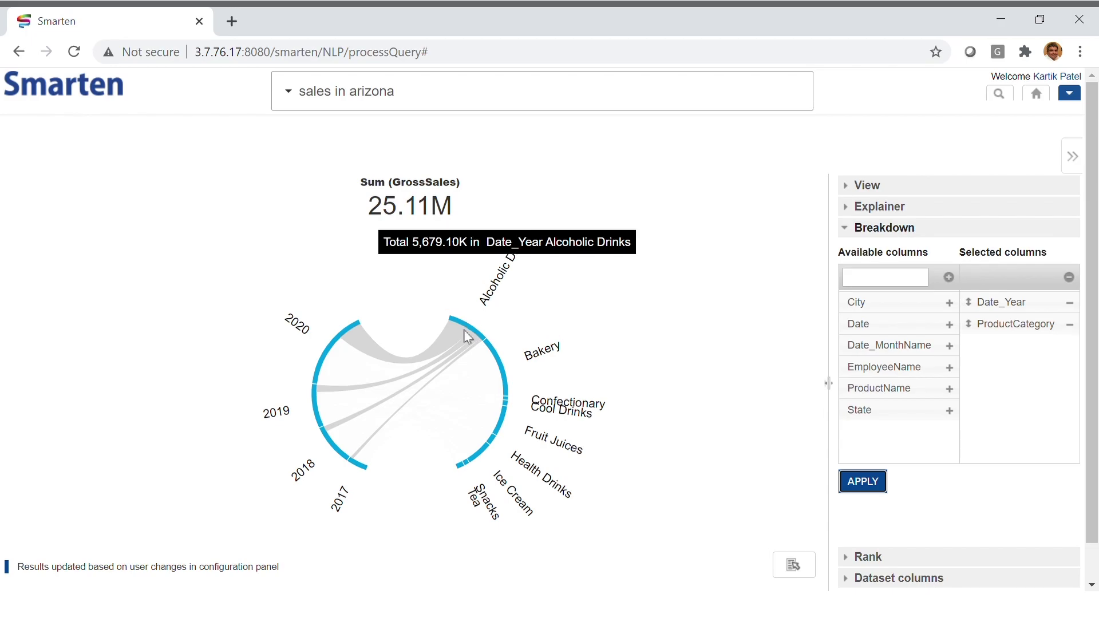
pyautogui.moveTo(354, 347)
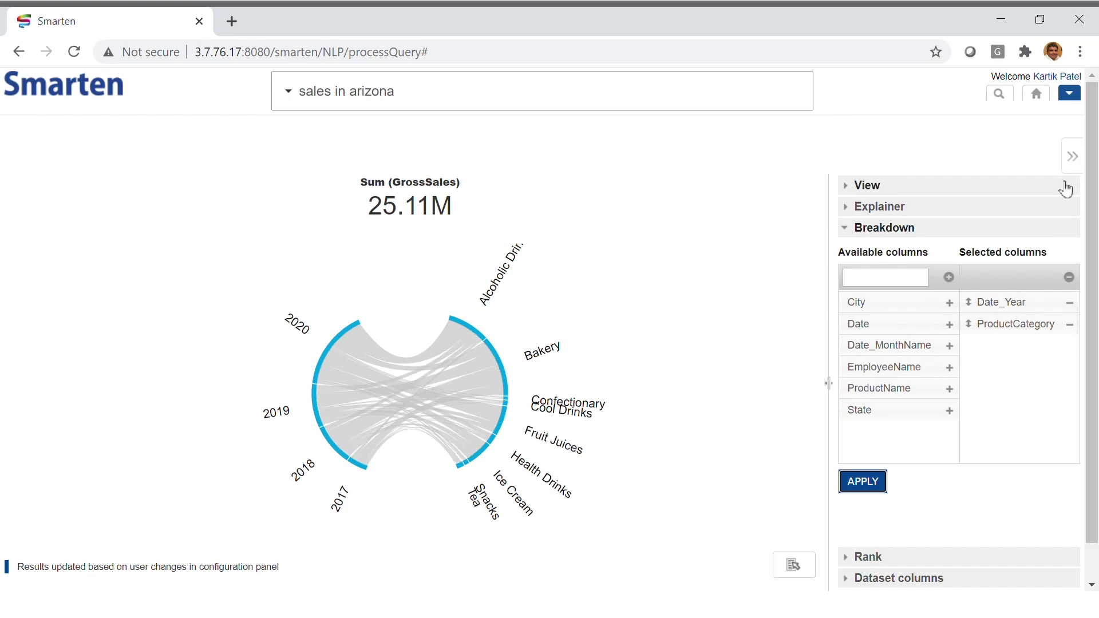
# Step: Switch the Arizona sales result to a stacked column chart by product category and year
pyautogui.click(936, 187)
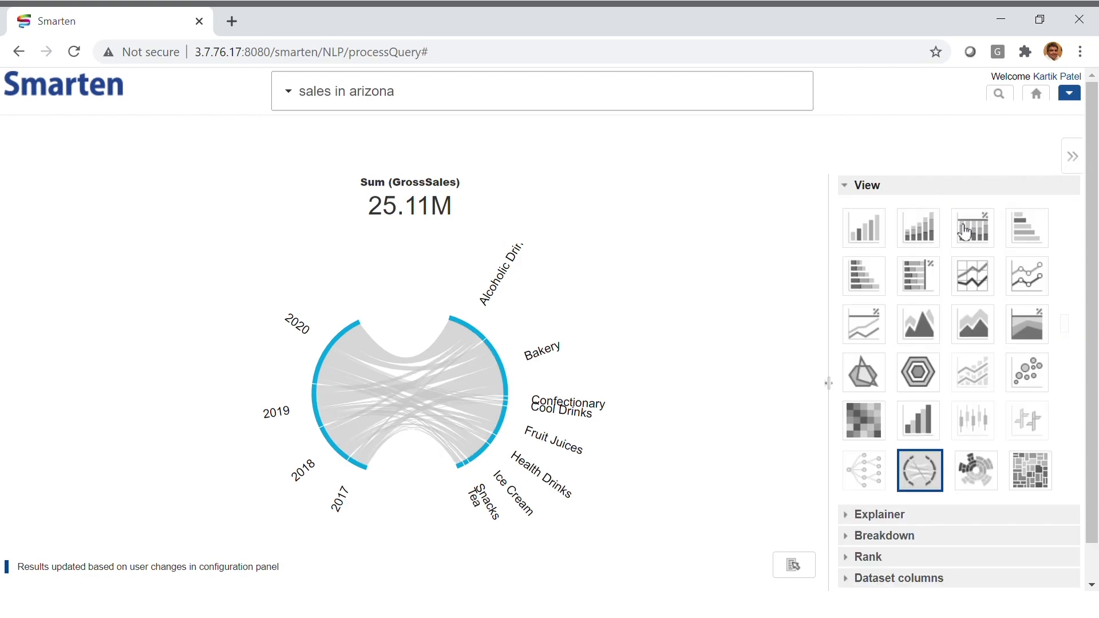
pyautogui.click(930, 233)
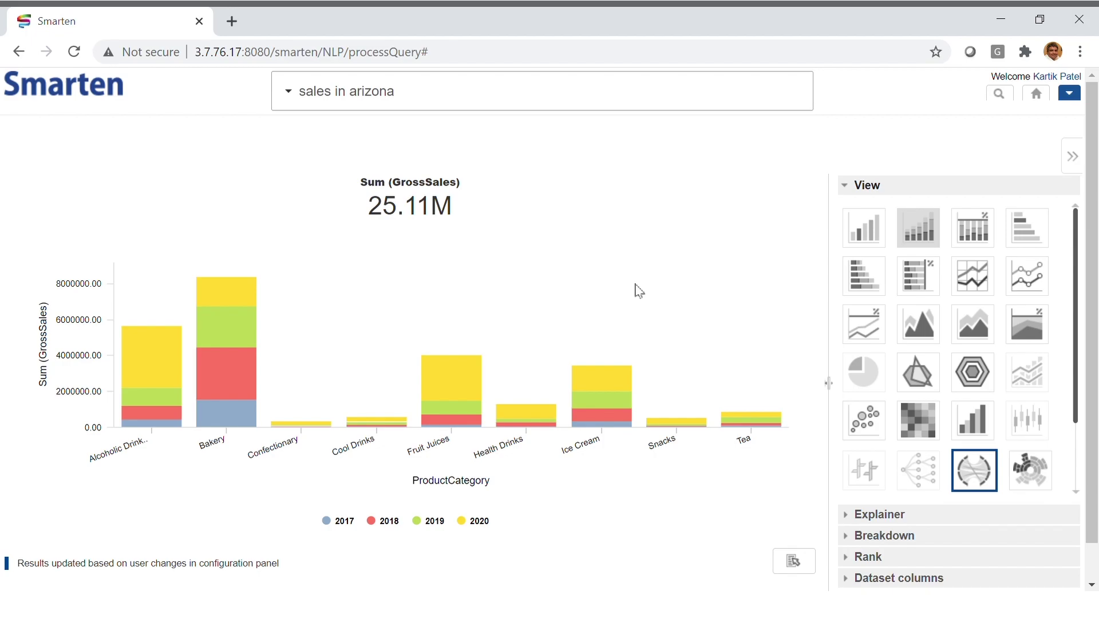
# Step: Ask 'who sold the most bakery in arizona' to see the top-selling employee's bar chart
pyautogui.write('who ')
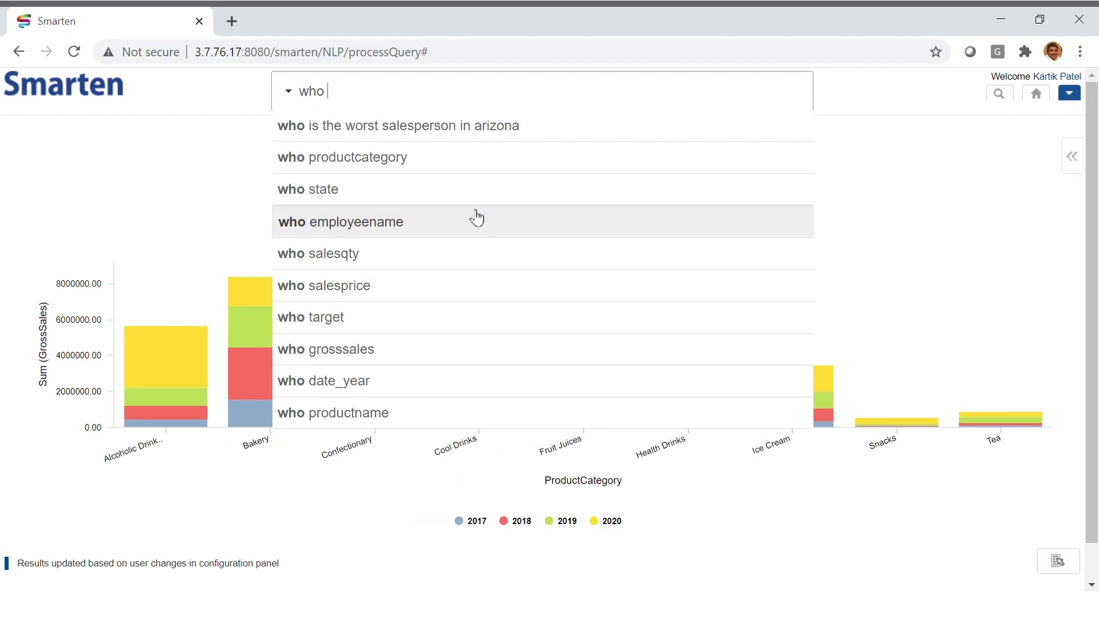
pyautogui.write('sold the most bake')
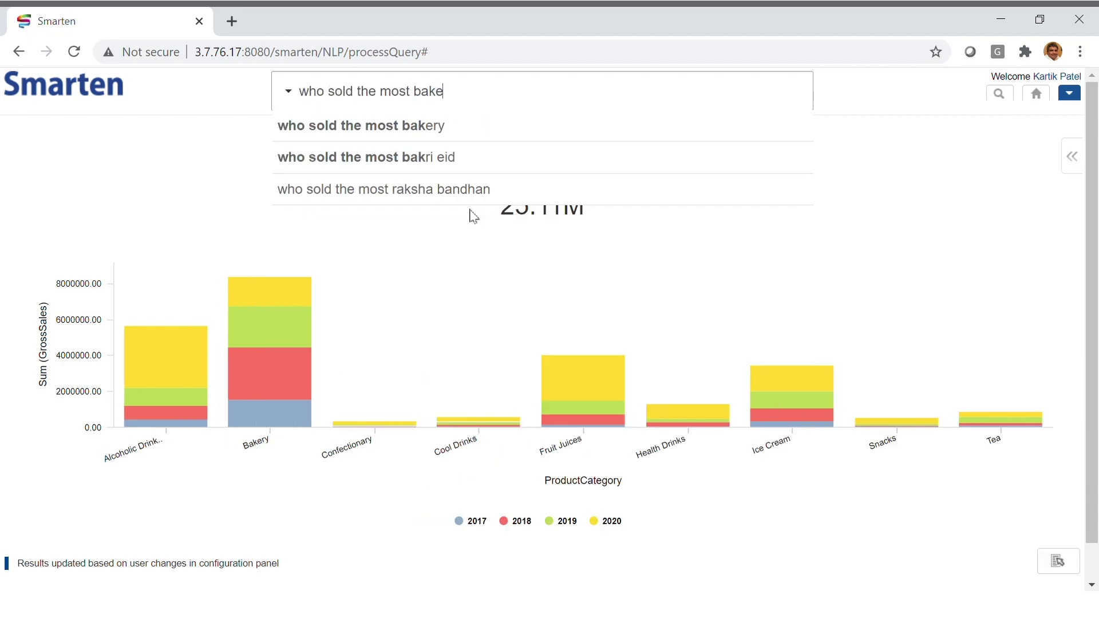
pyautogui.write('ry in arizona')
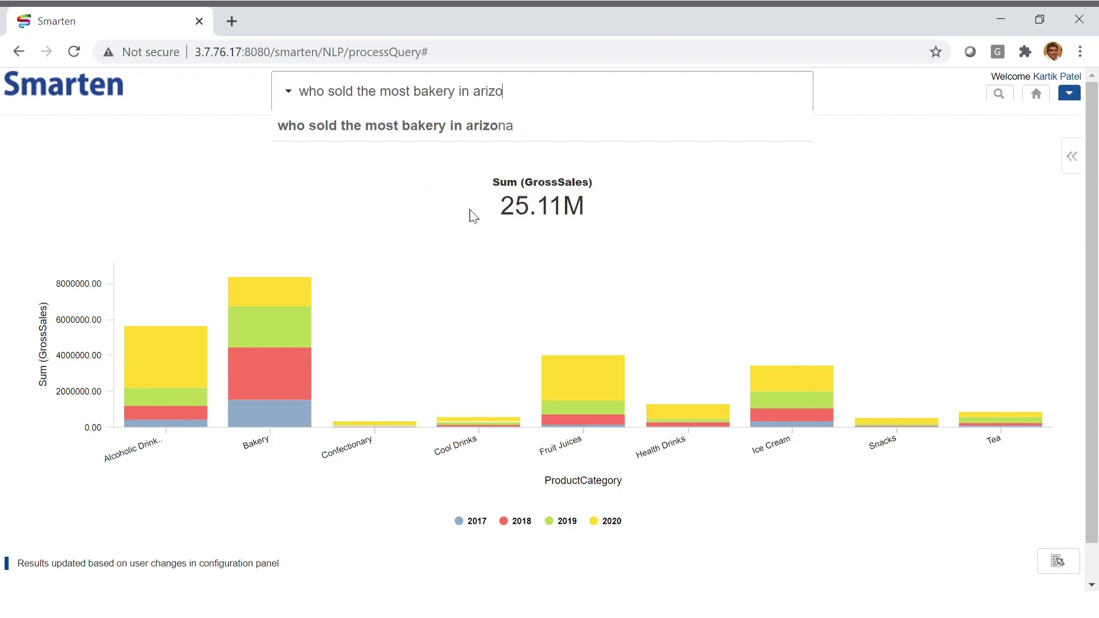
pyautogui.press('Return')
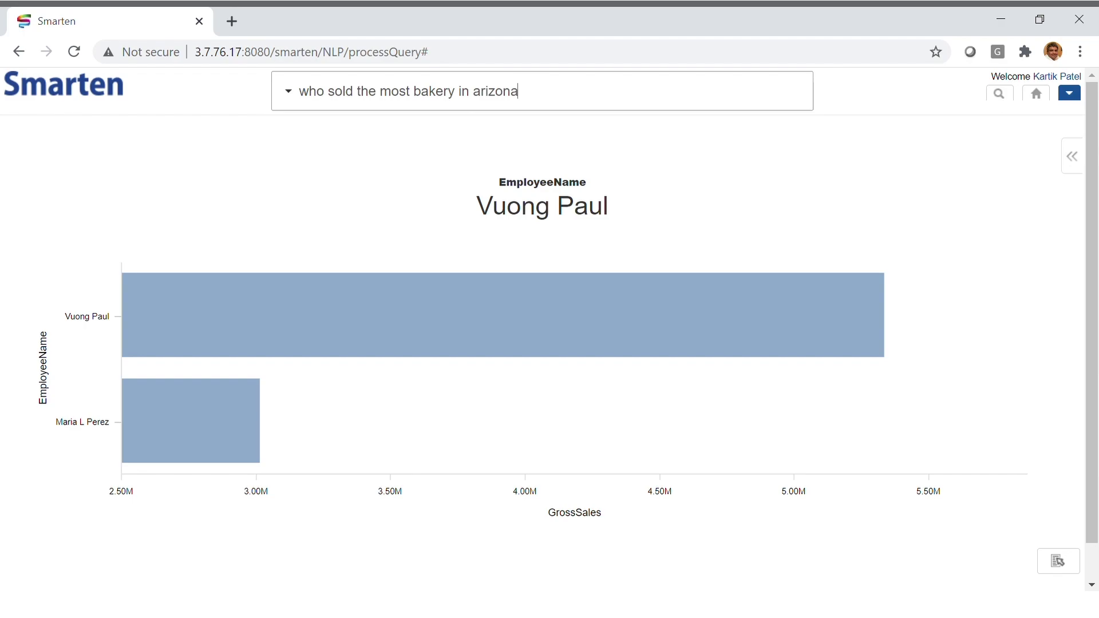
pyautogui.hotkey('ctrl', 'a')
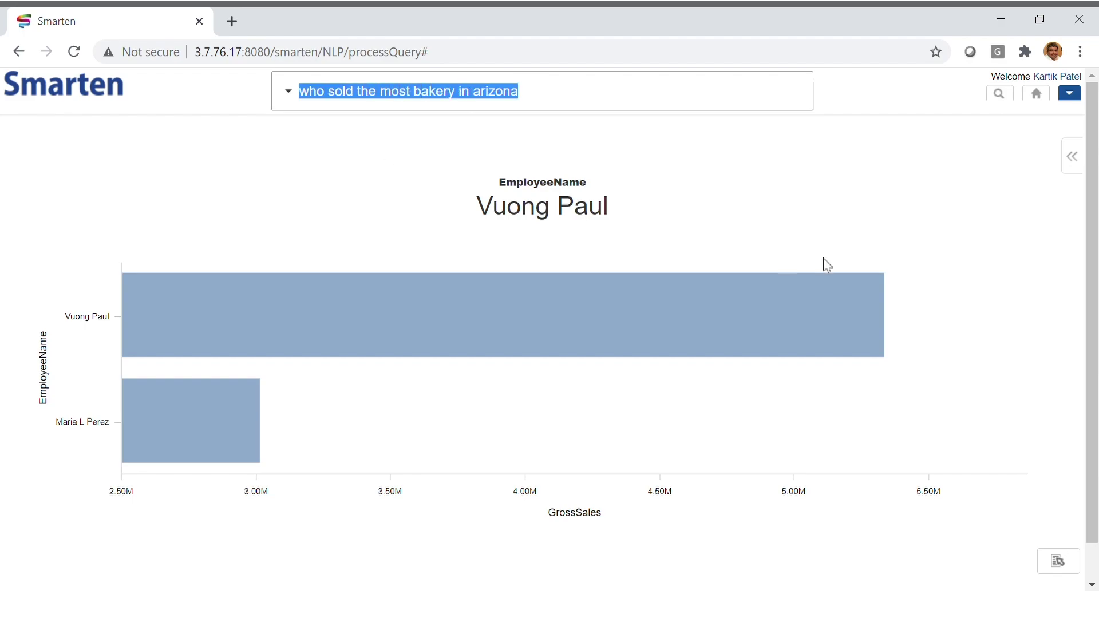
# Step: Ask 'most selling bakery items in arizona': Cookies 6.92M and Cake 1.43M, totalling 8.35M
pyautogui.write('most selling bak')
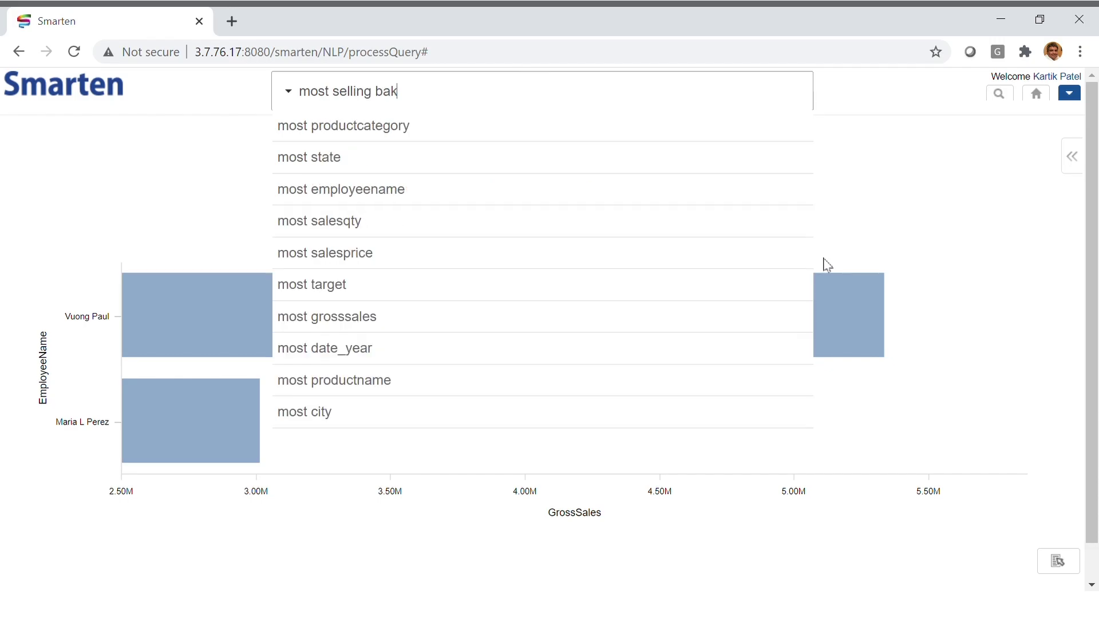
pyautogui.write('ery items in a')
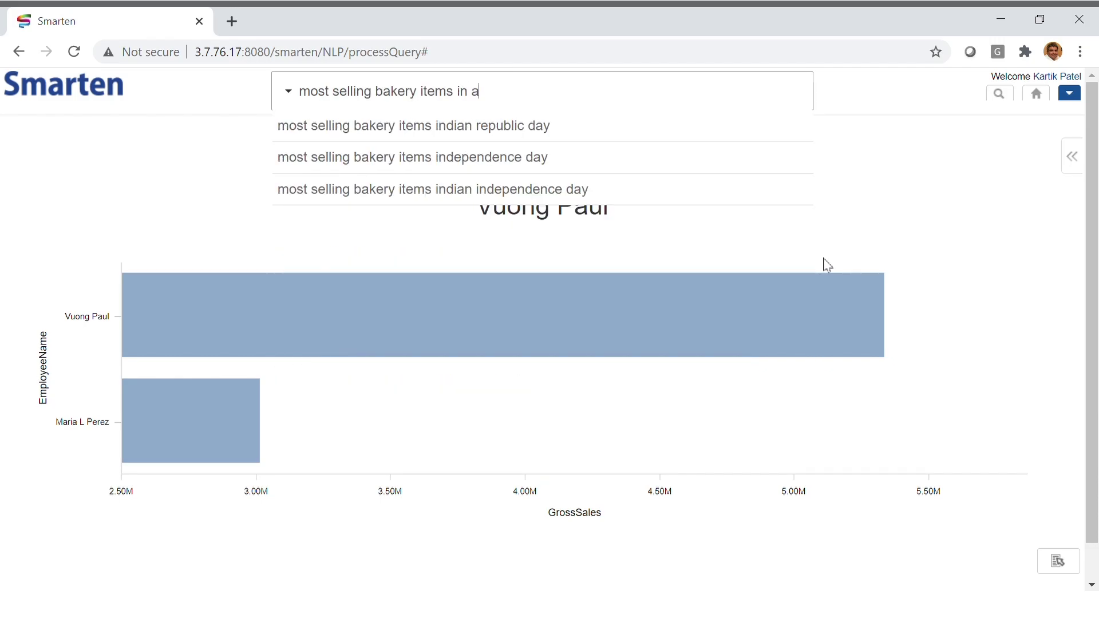
pyautogui.write('rizona')
pyautogui.press('Return')
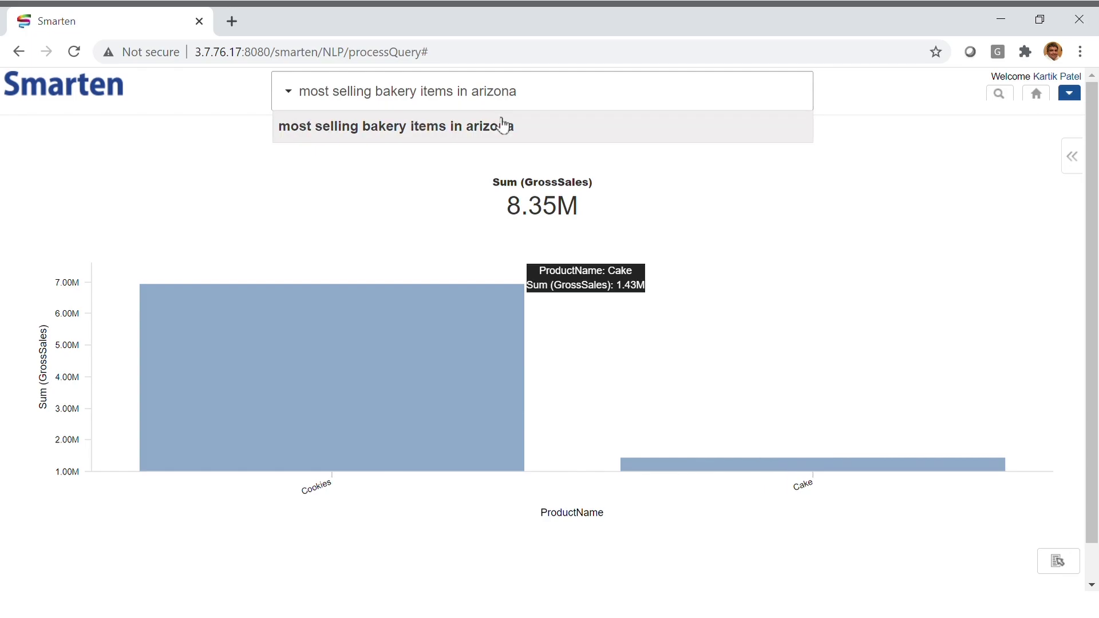
pyautogui.moveTo(515, 92); pyautogui.dragTo(200, 119)
# Step: Ask 'who is the worst salesperson in arizona' for a four-employee gross sales ranking
pyautogui.write('who is the worst')
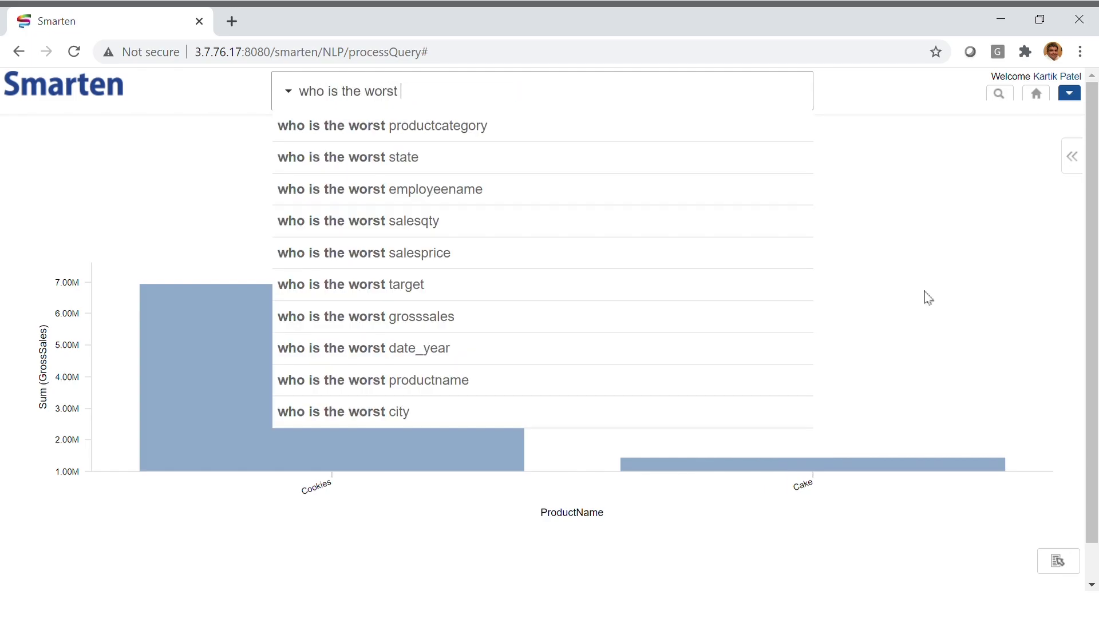
pyautogui.write('s')
pyautogui.write('ale')
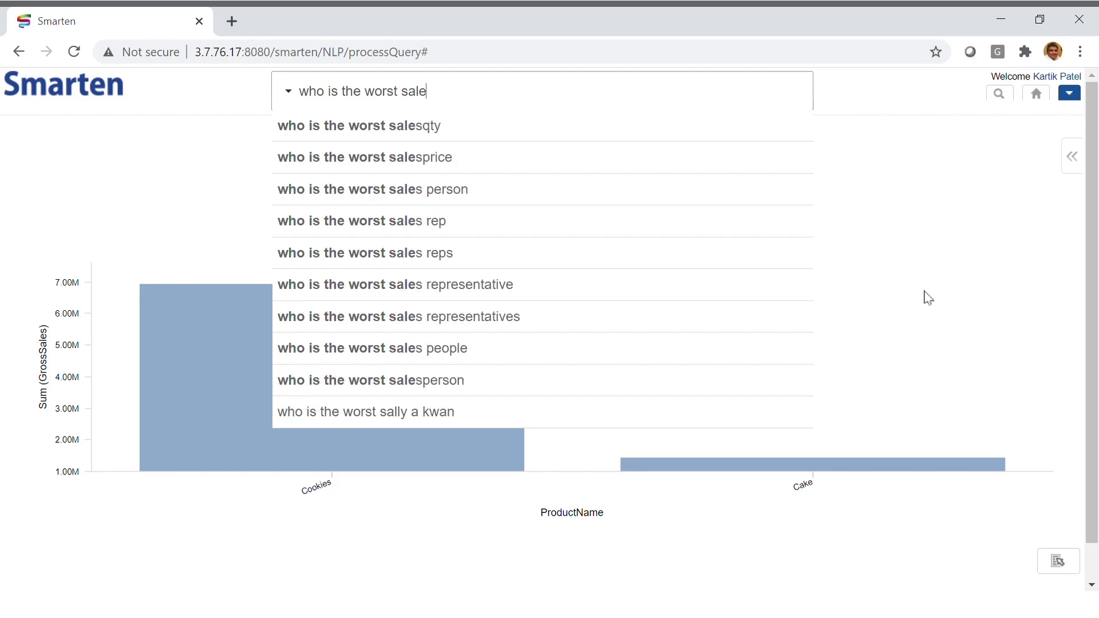
pyautogui.write('sperson in arizo')
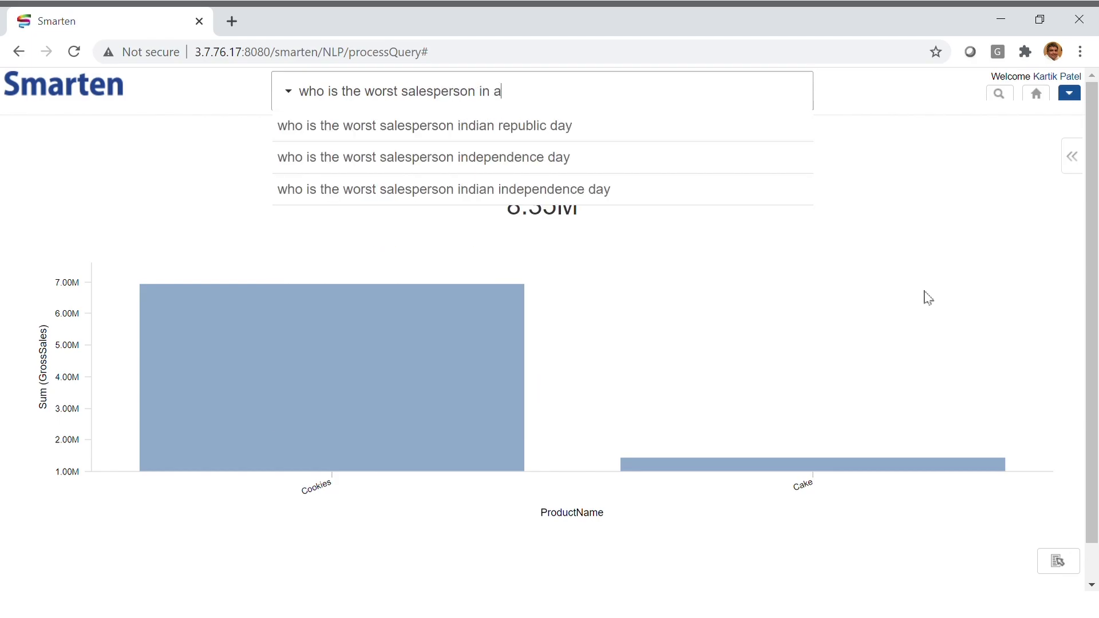
pyautogui.write('na')
pyautogui.press('Return')
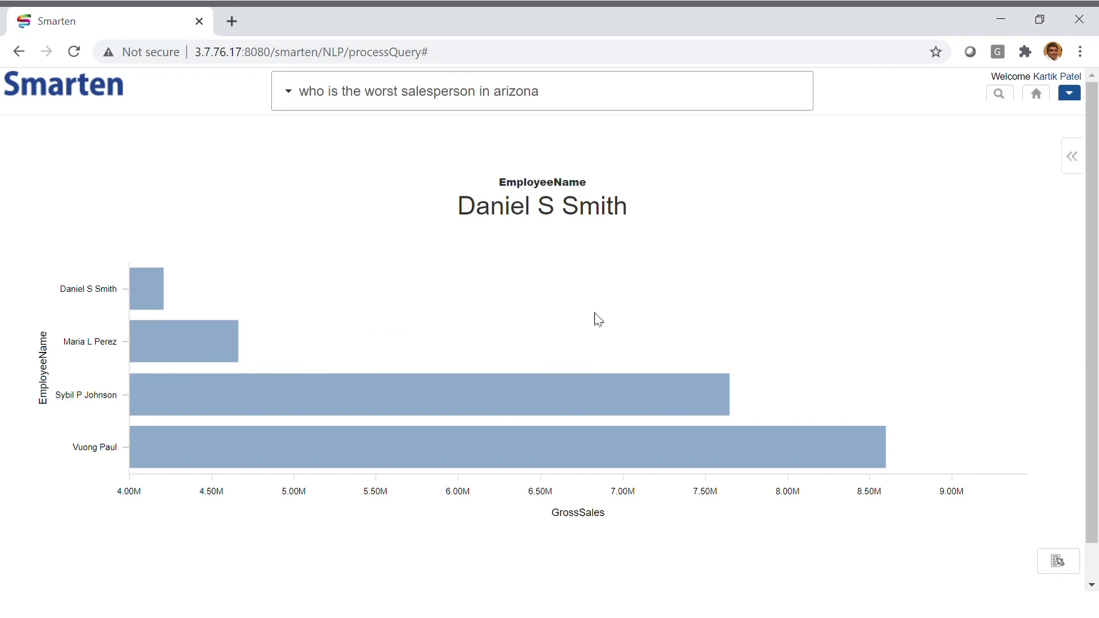
# Step: Ask 'arizona vs arkansas' to compare state gross sales totalling 80.03M
pyautogui.click(320, 91)
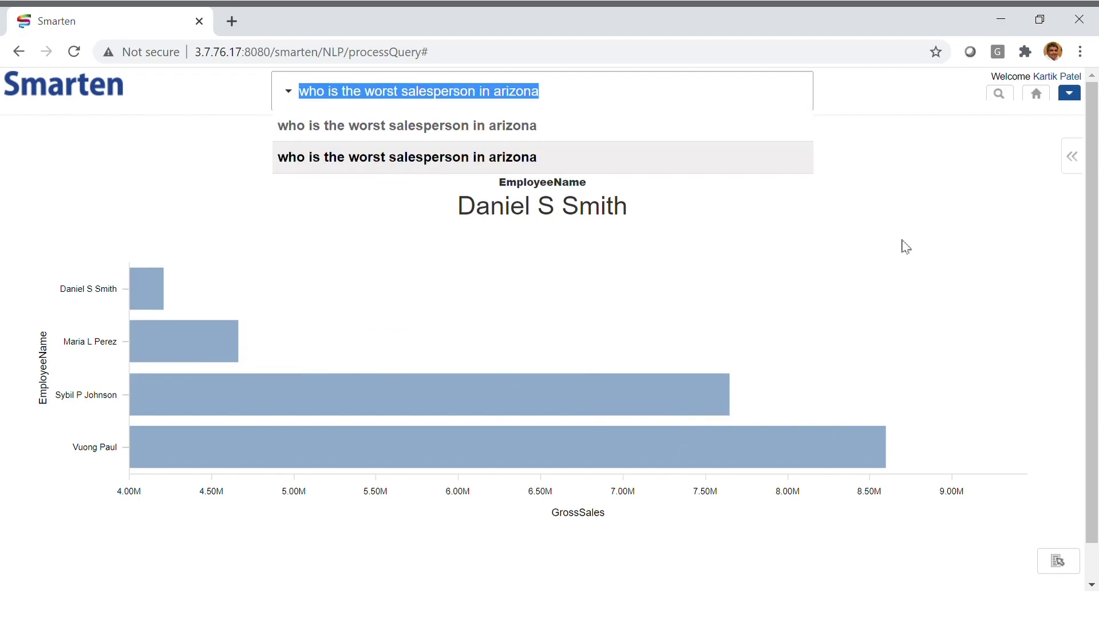
pyautogui.write('arizona vs ')
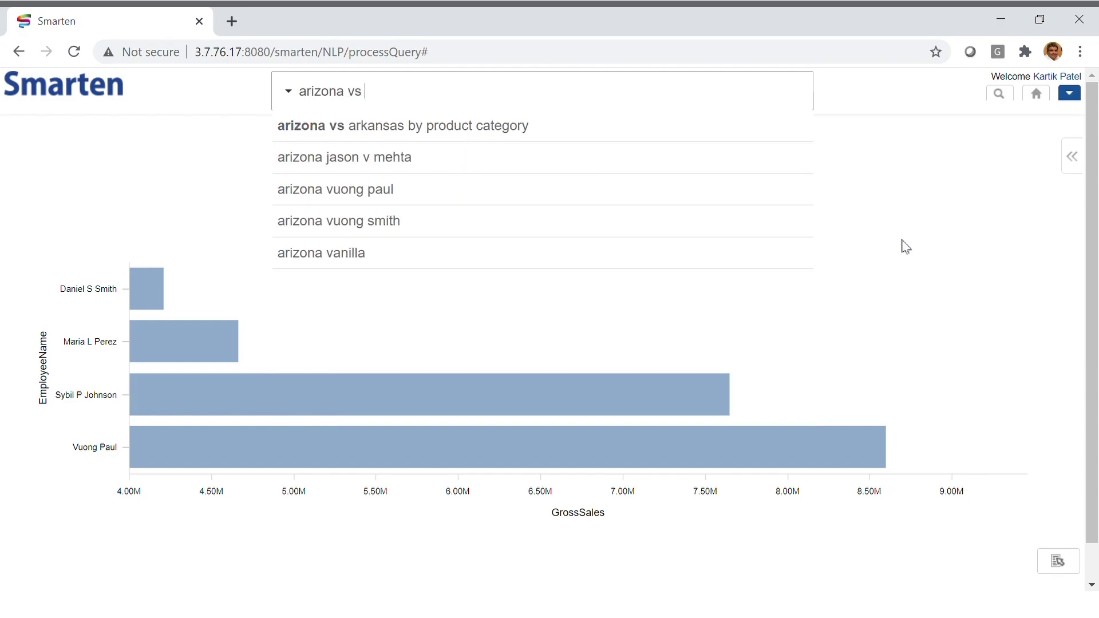
pyautogui.write('arkansas')
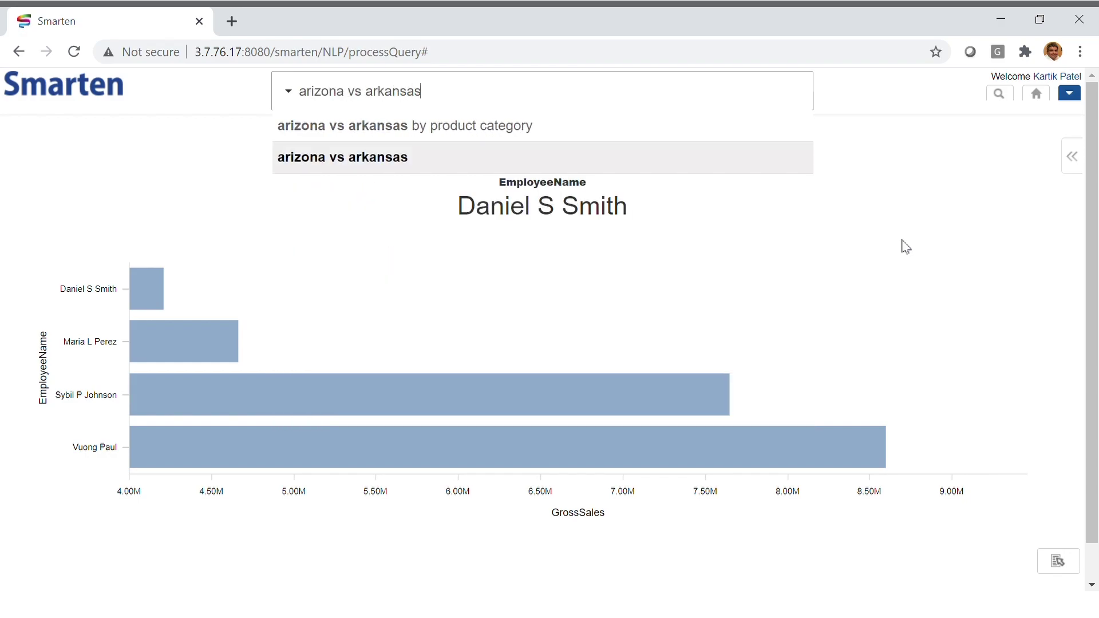
pyautogui.press('Return')
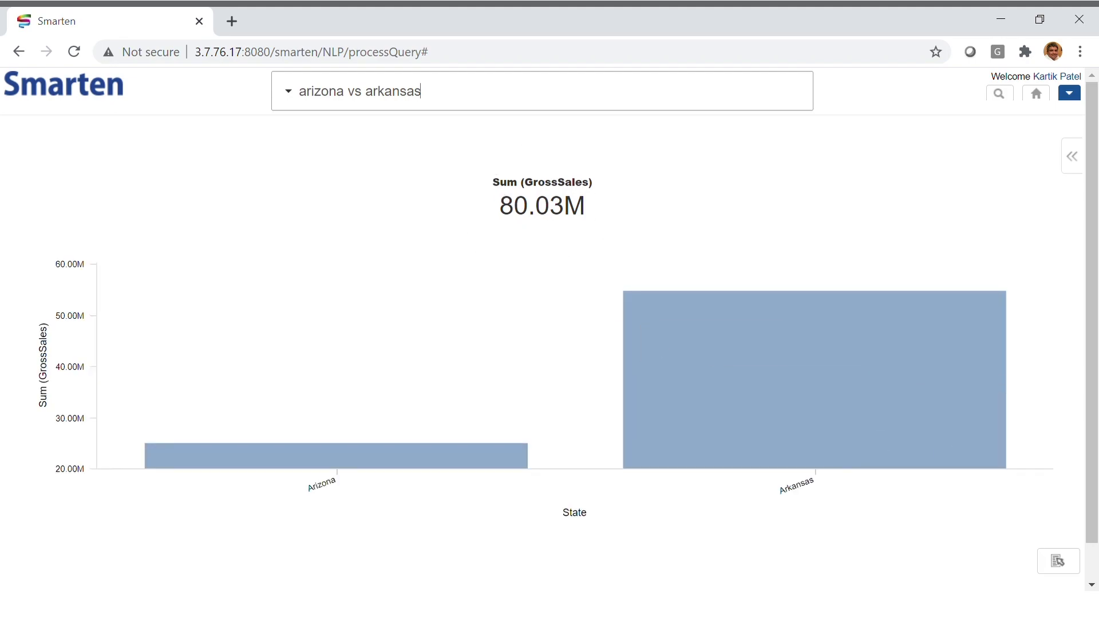
pyautogui.moveTo(779, 423)
# Step: Run 'arizona vs arkansas by productcategory', then drill into Arkansas's cities and return to the comparison
pyautogui.write('y pro')
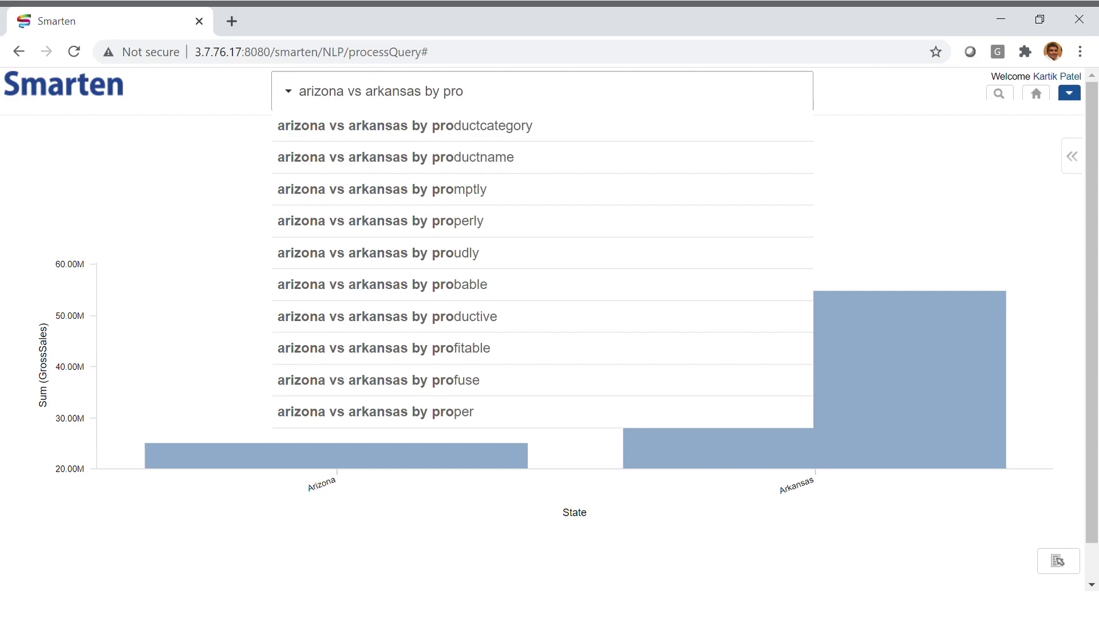
pyautogui.click(529, 125)
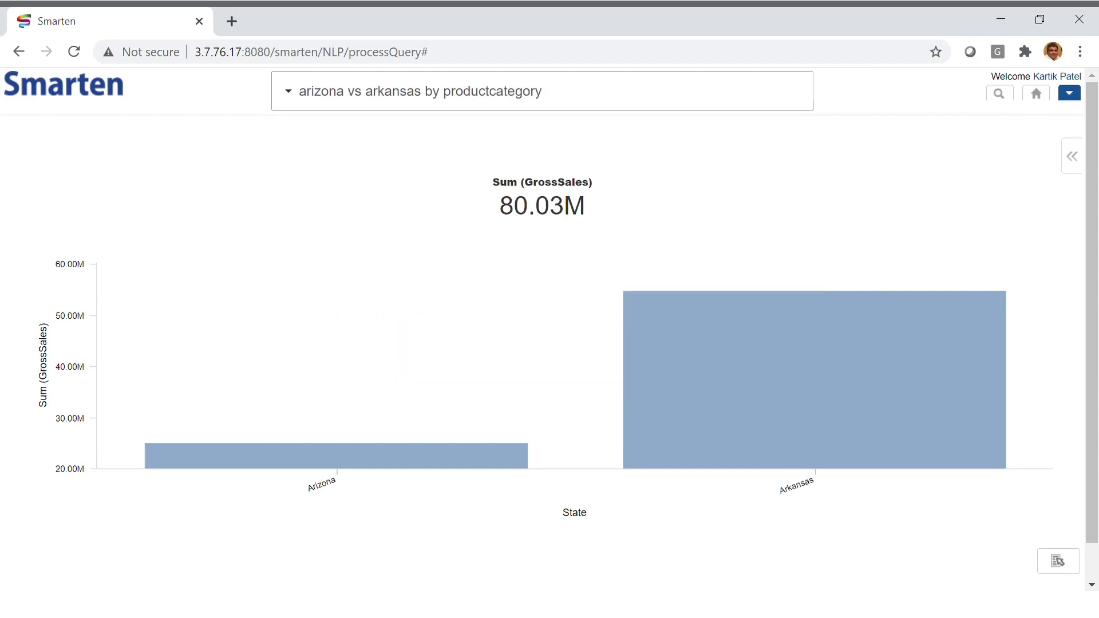
pyautogui.press('Return')
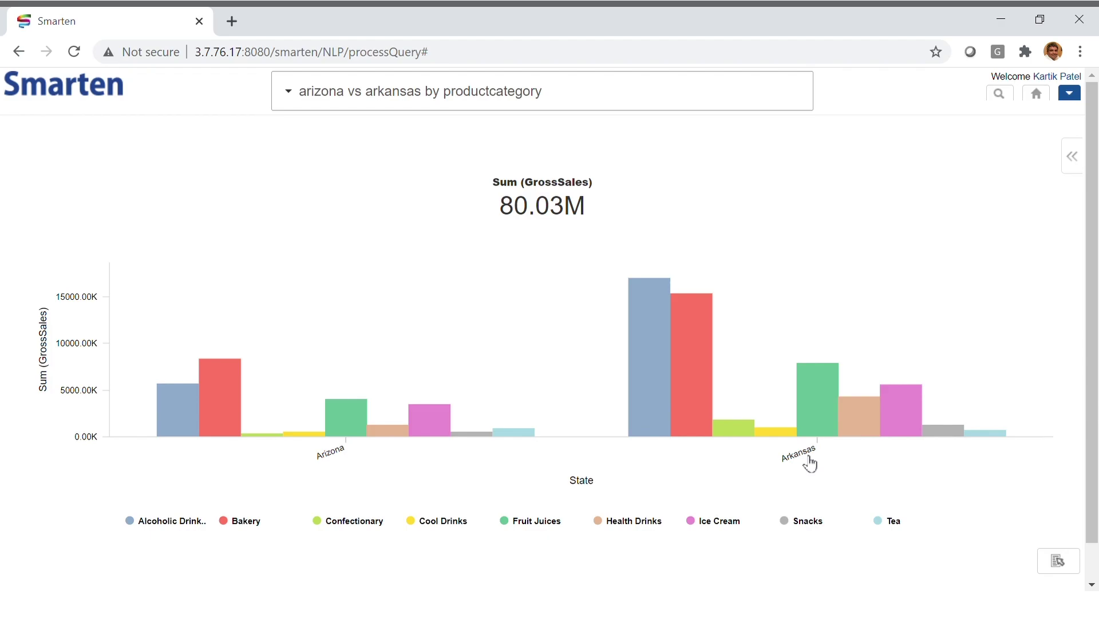
pyautogui.click(801, 456)
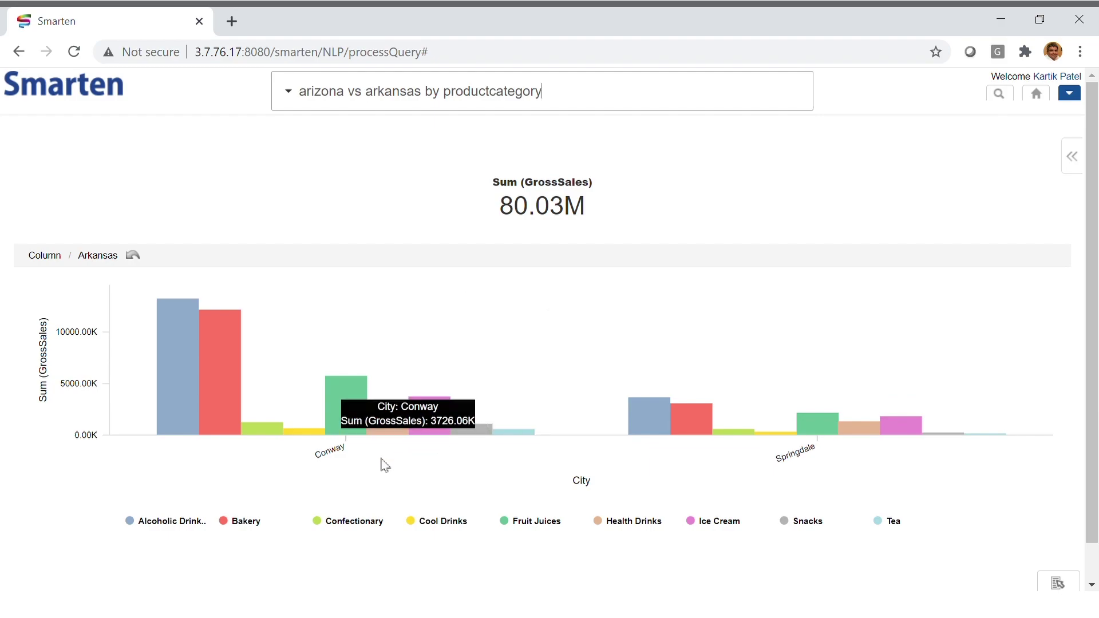
pyautogui.click(140, 259)
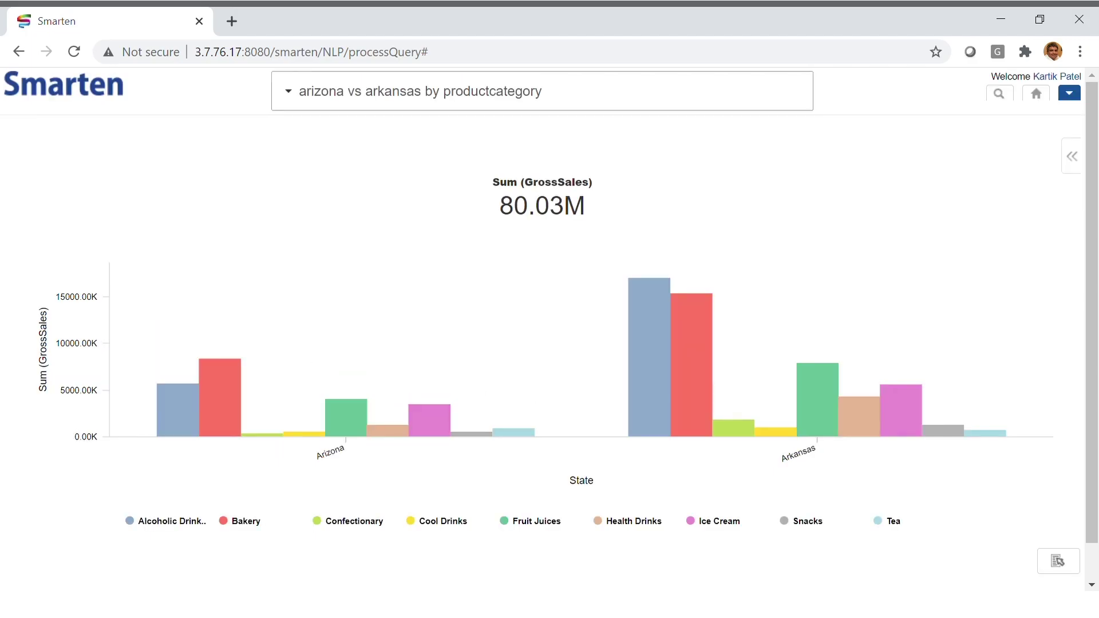
# Step: Replace the query with 'average sales size in arizona vs arkansas' and run it
pyautogui.hotkey('ctrl', 'a')
pyautogui.write('ave')
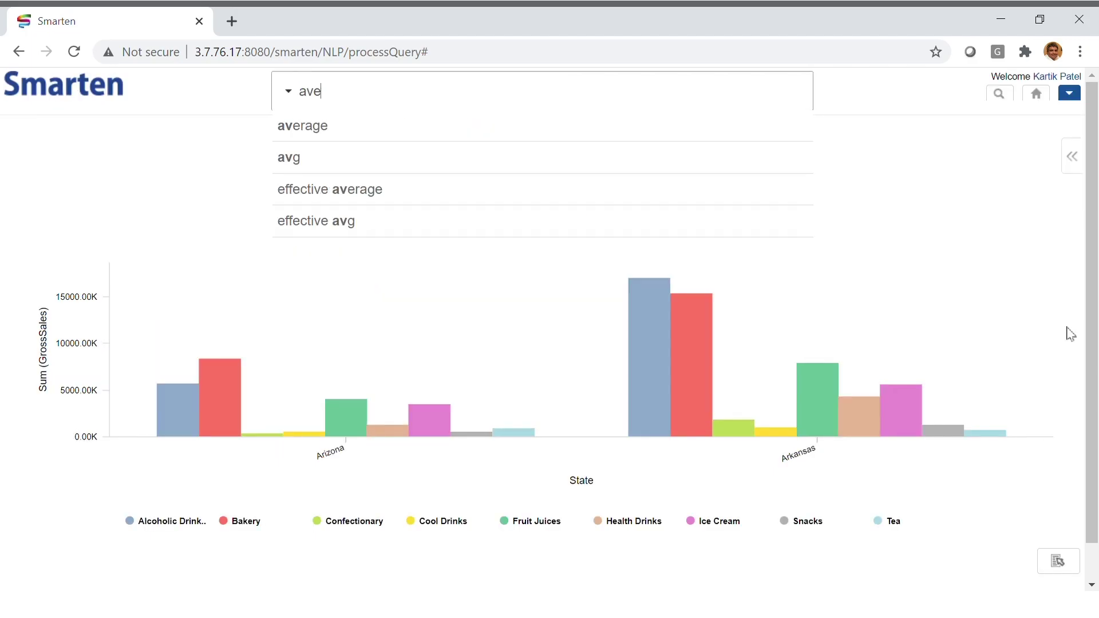
pyautogui.write('rage sales siz')
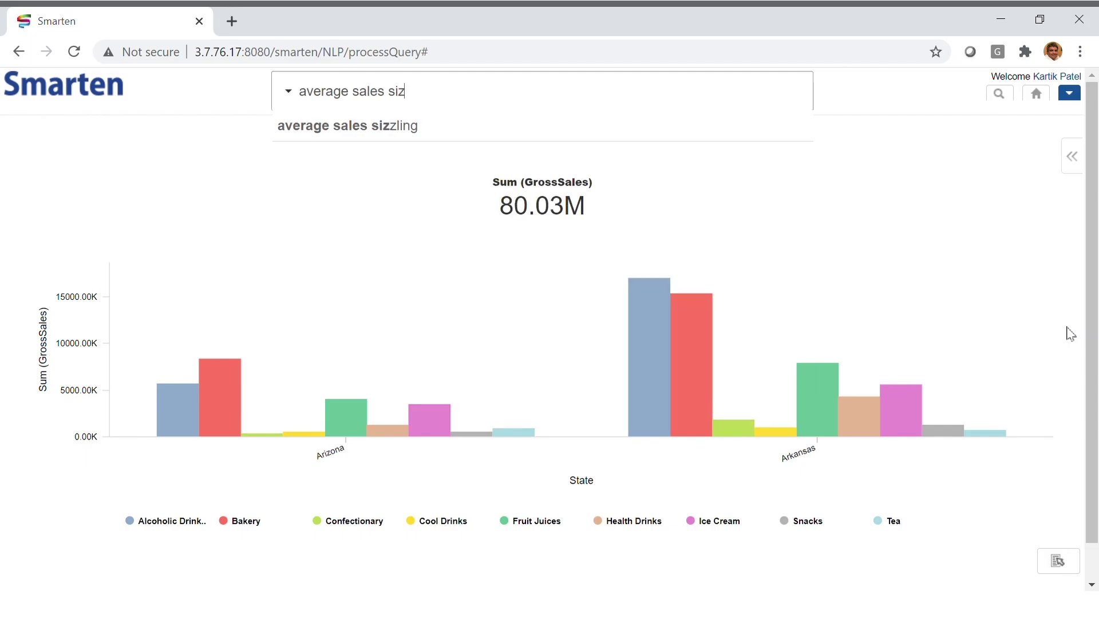
pyautogui.write('e in ariz')
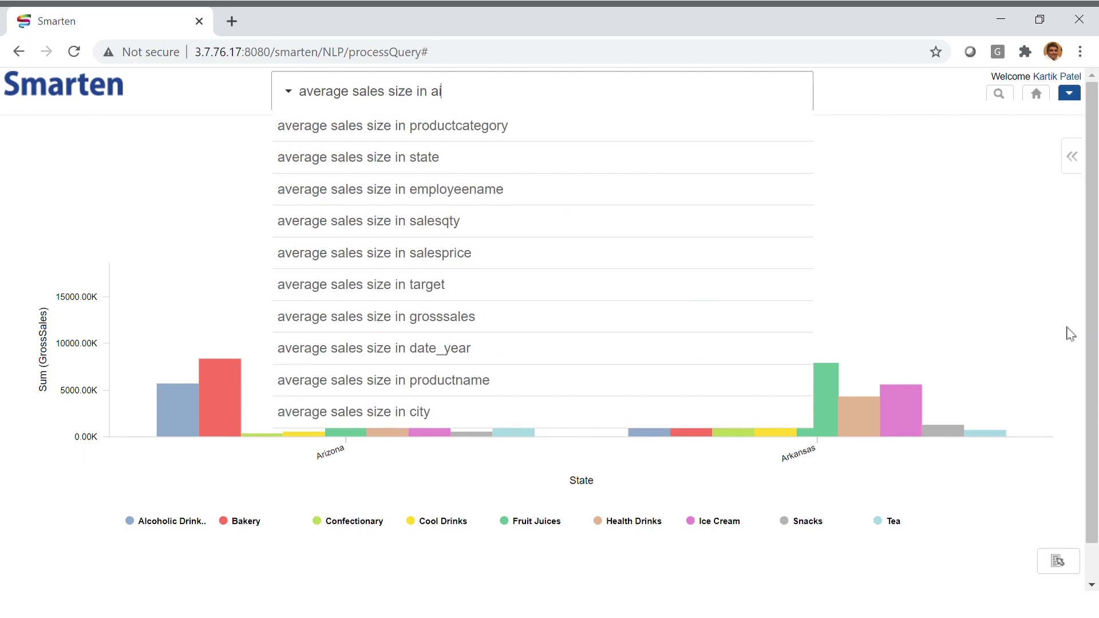
pyautogui.write('ona vs arkansa')
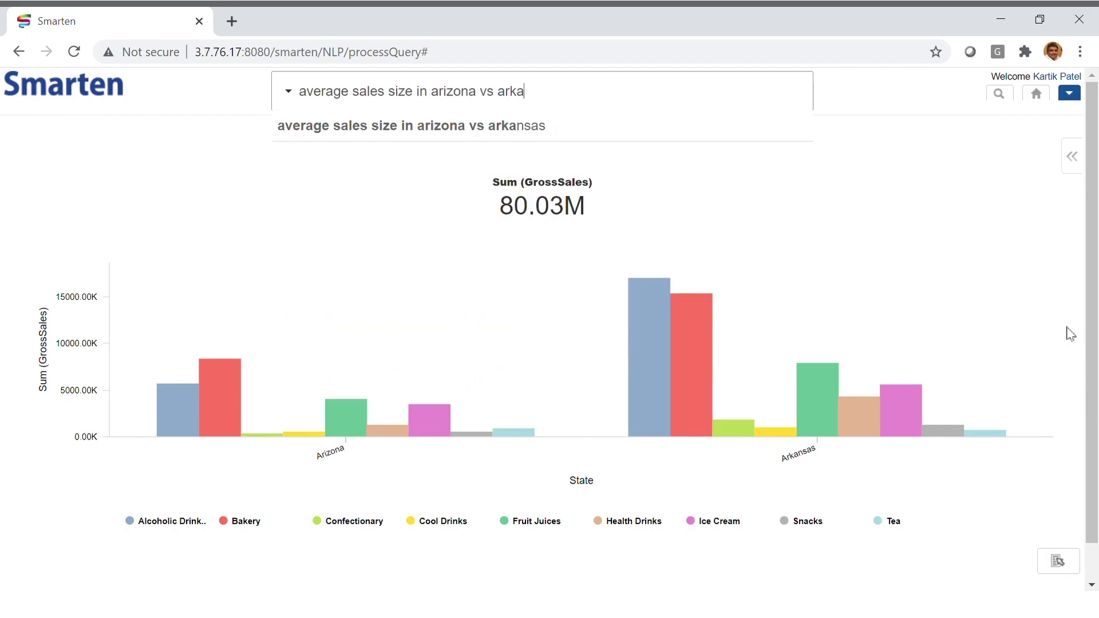
pyautogui.write('sa')
pyautogui.press('Return')
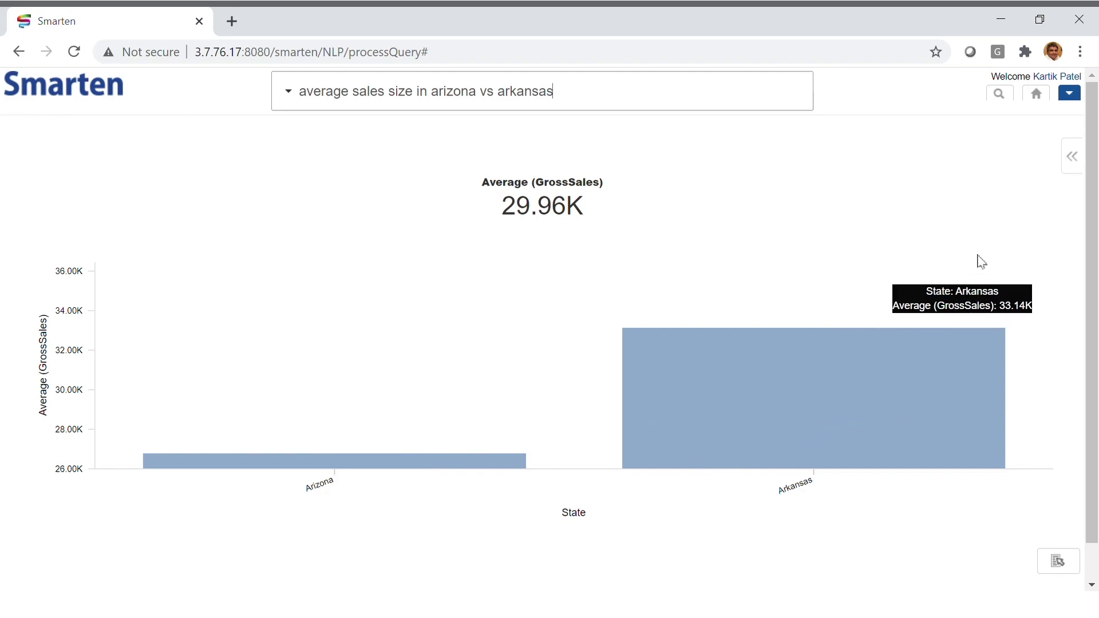
# Step: Add ProductCategory as a breakdown in the chart configuration panel and apply it
pyautogui.click(1072, 157)
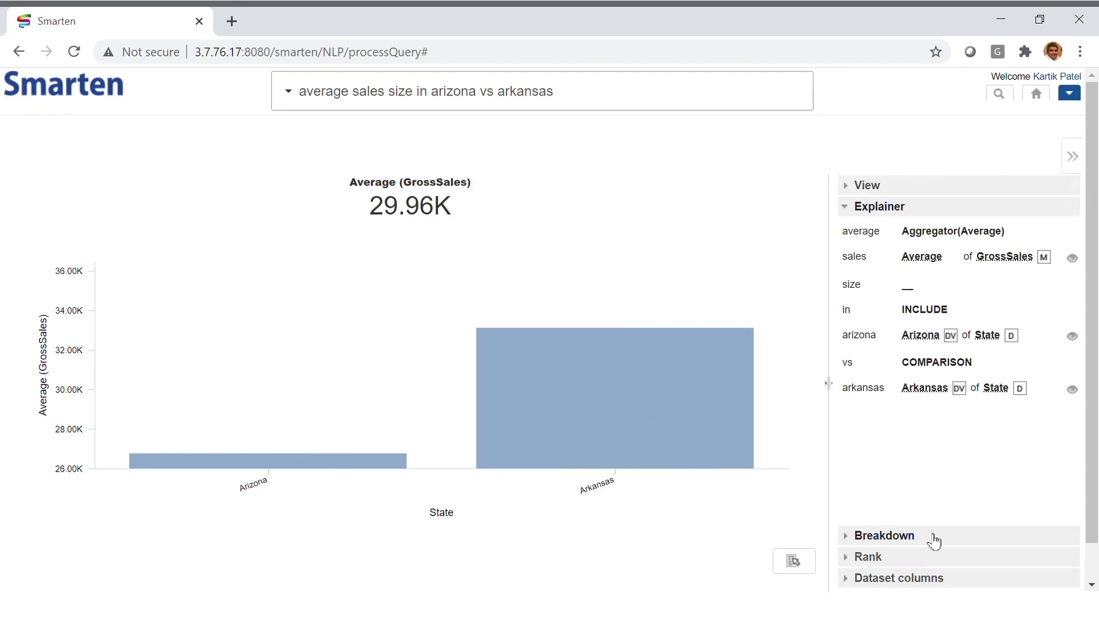
pyautogui.click(976, 535)
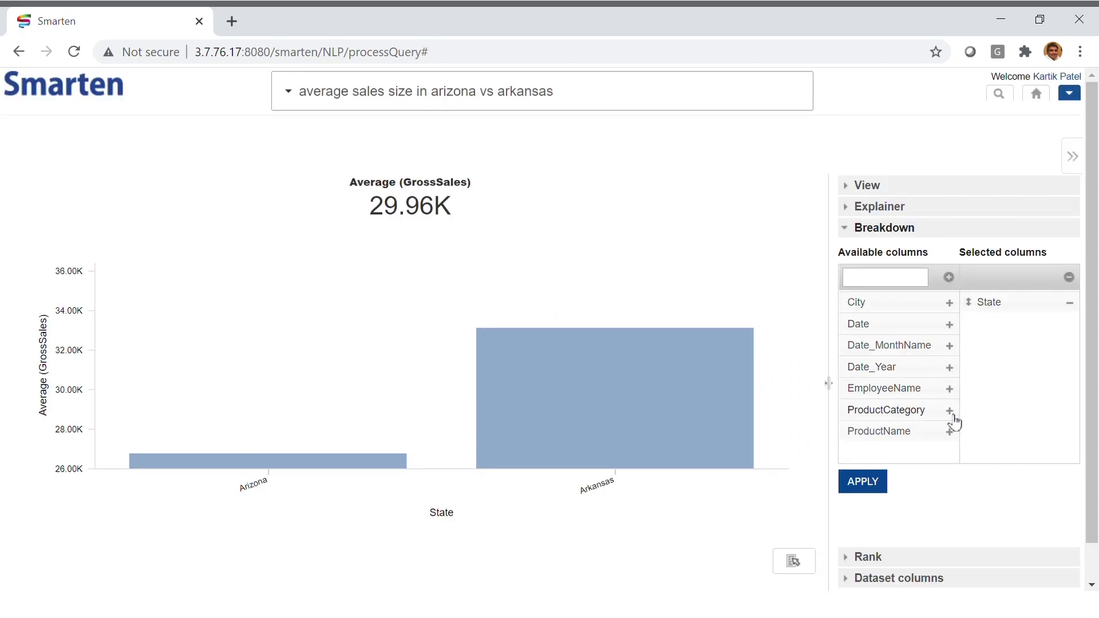
pyautogui.click(950, 413)
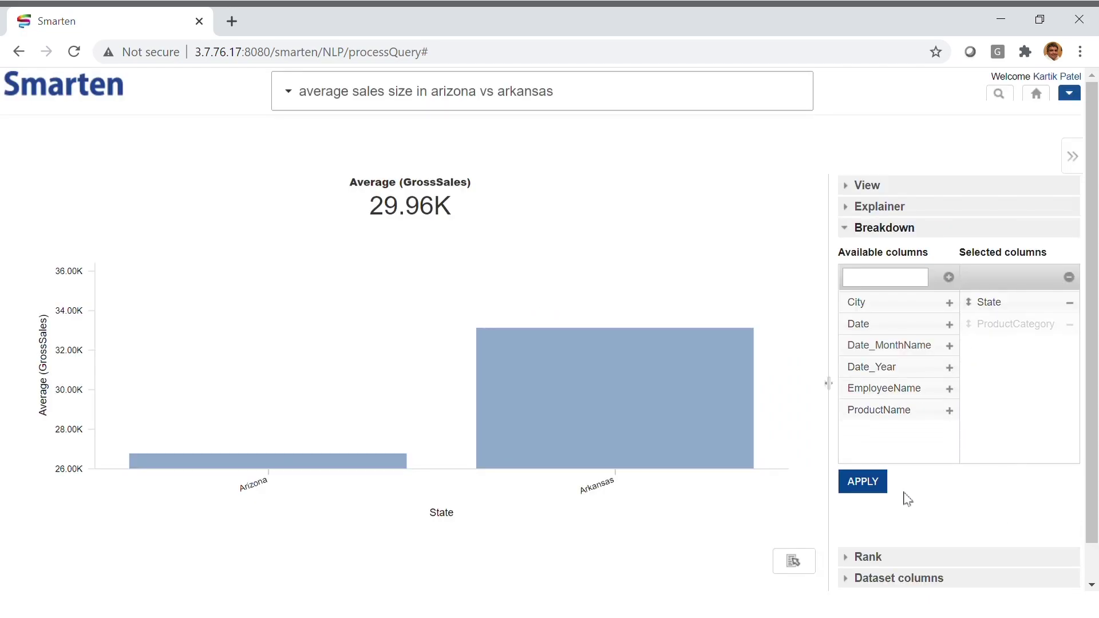
pyautogui.click(874, 485)
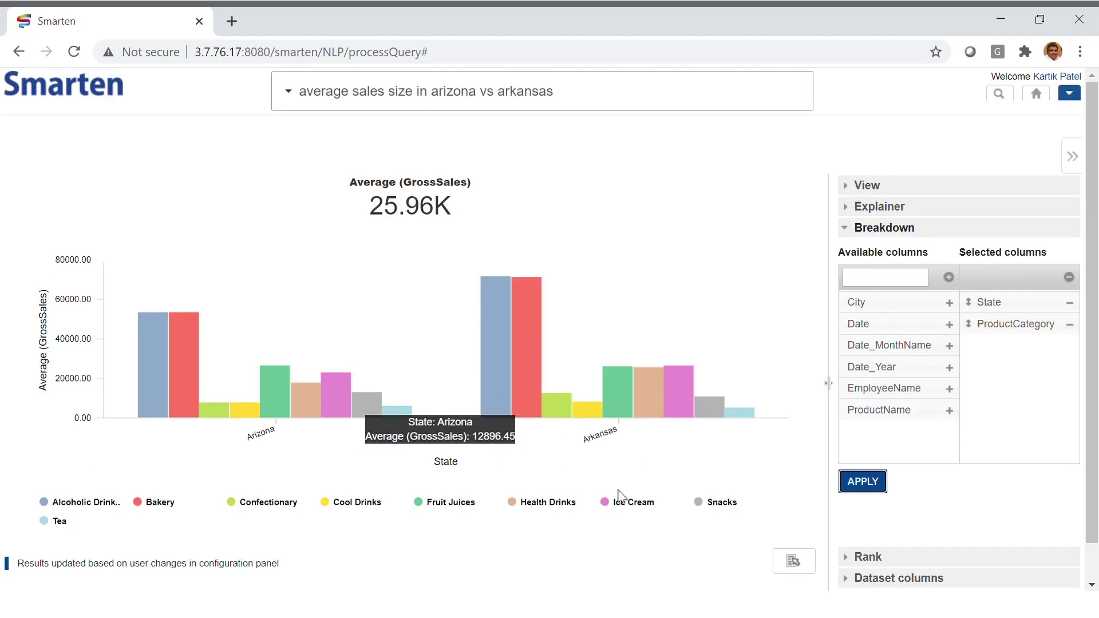